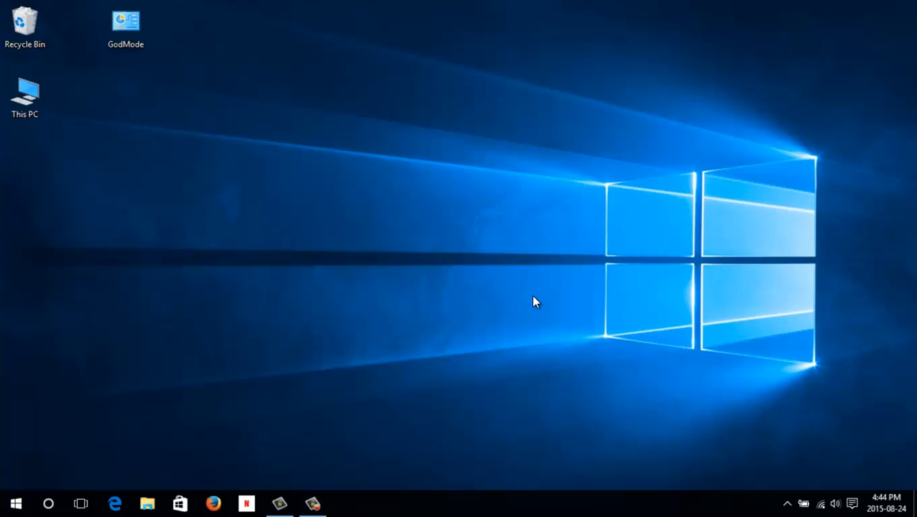
# Open the Mail app, check the account types that can be added, and continue to the inbox with only the existing Outlook account.
pyautogui.click(17, 505)
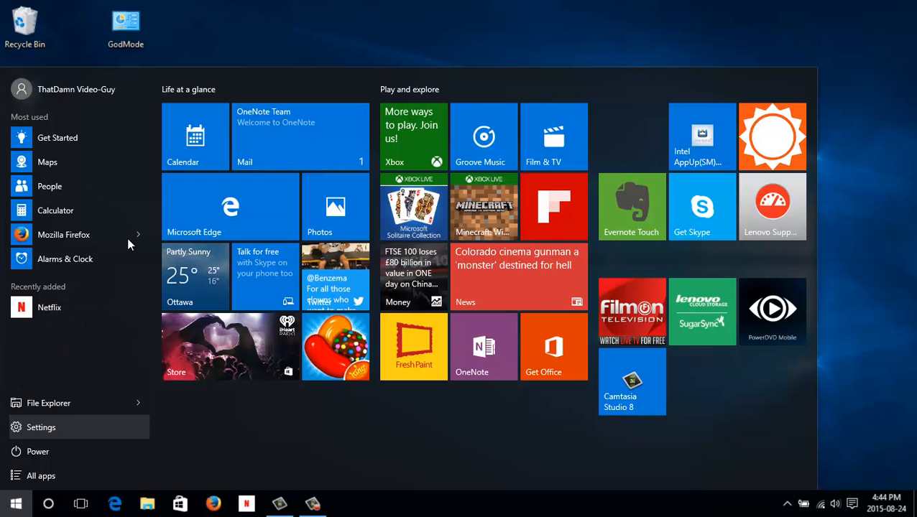
pyautogui.click(311, 150)
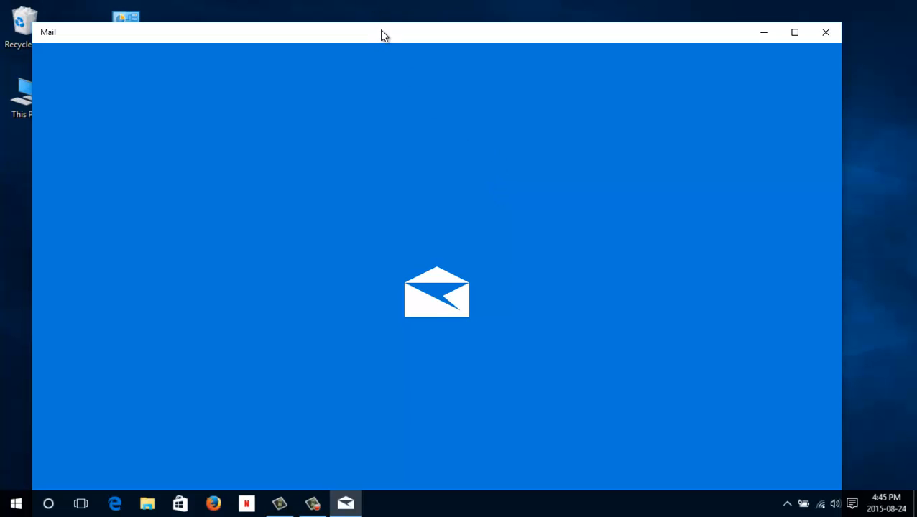
pyautogui.moveTo(381, 31); pyautogui.dragTo(379, 23)
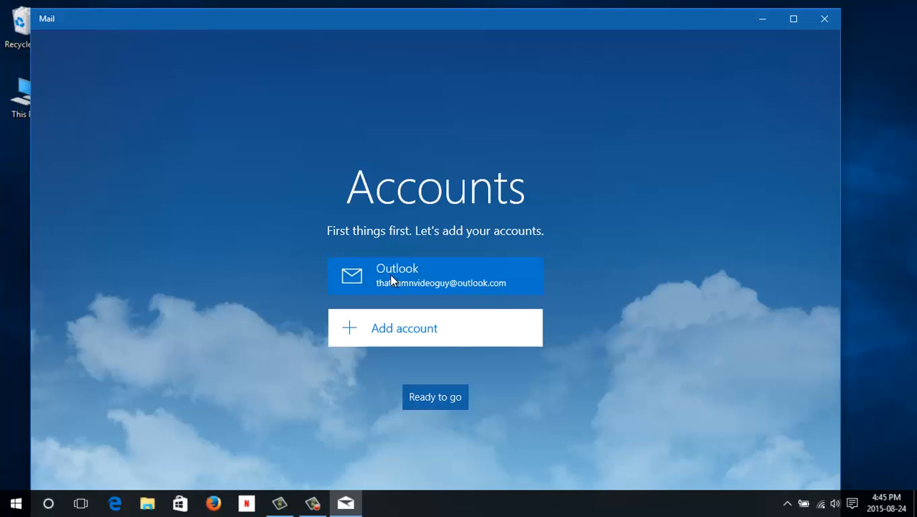
pyautogui.click(351, 329)
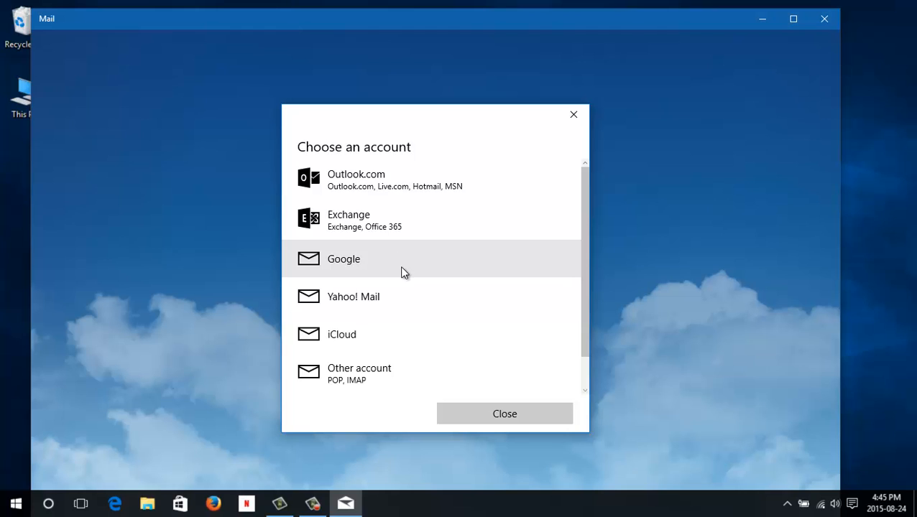
pyautogui.click(509, 415)
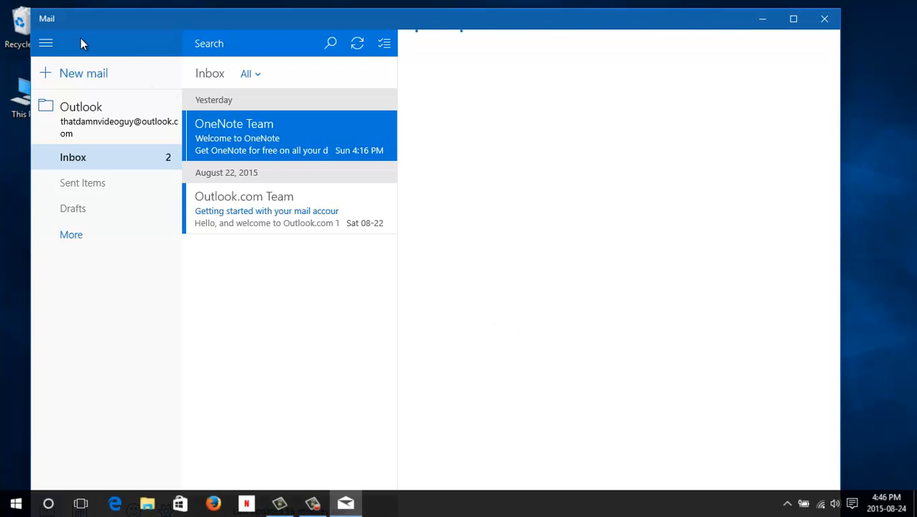
# Collapse and re-expand Mail's folder pane, and start a new blank message.
pyautogui.click(46, 45)
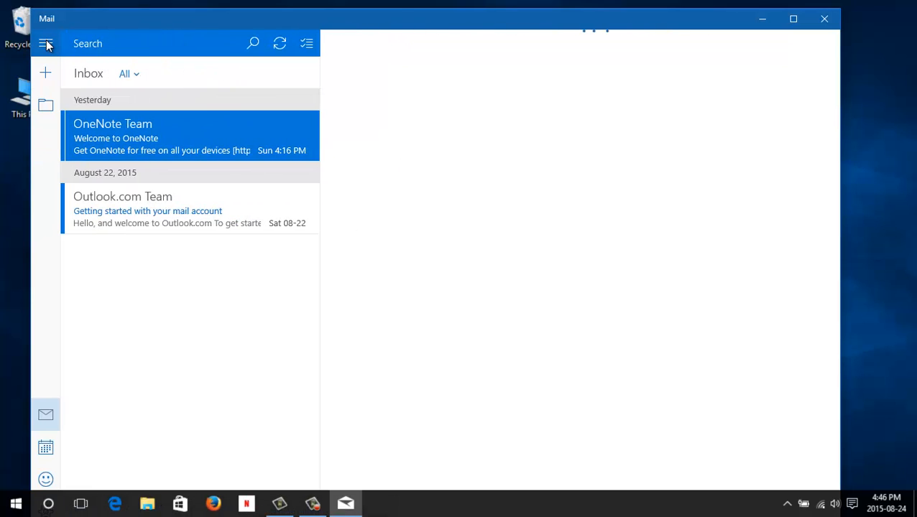
pyautogui.click(46, 45)
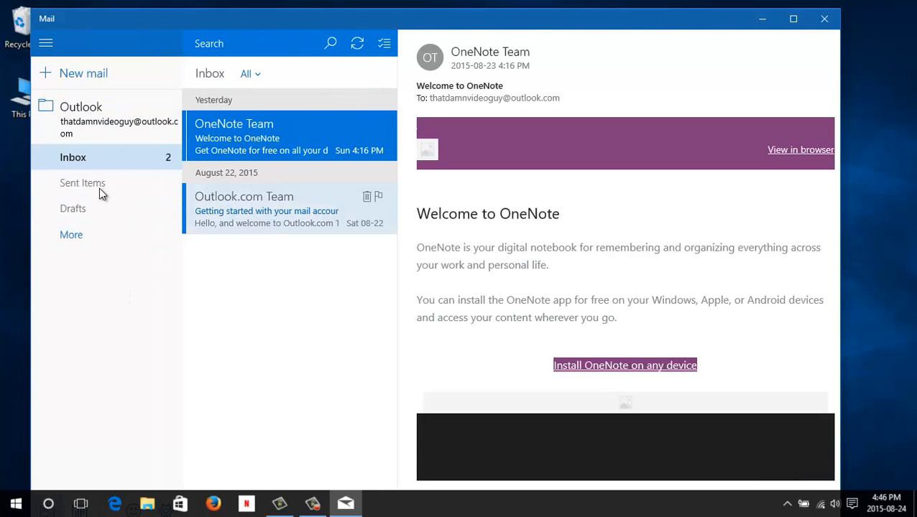
pyautogui.click(123, 73)
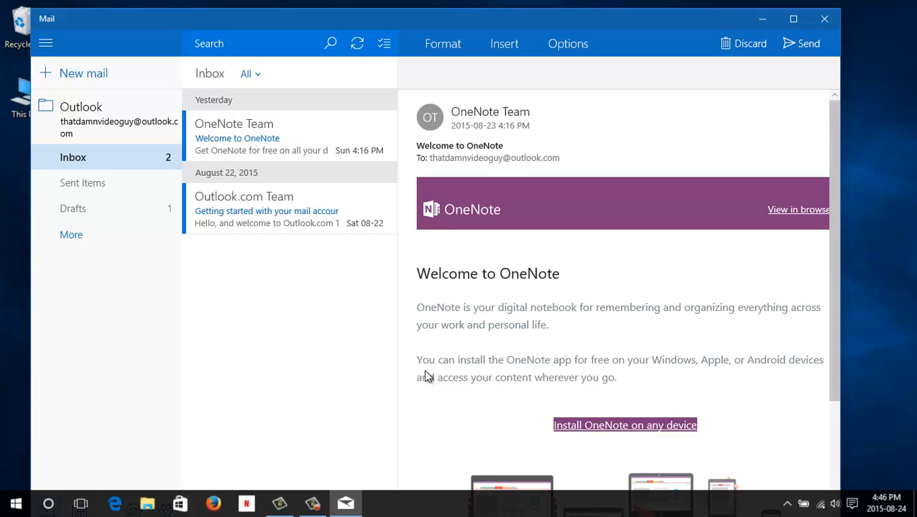
# Read through the OneNote Team welcome message in the inbox, and open the Outlook.com Team message.
pyautogui.moveTo(265, 137)
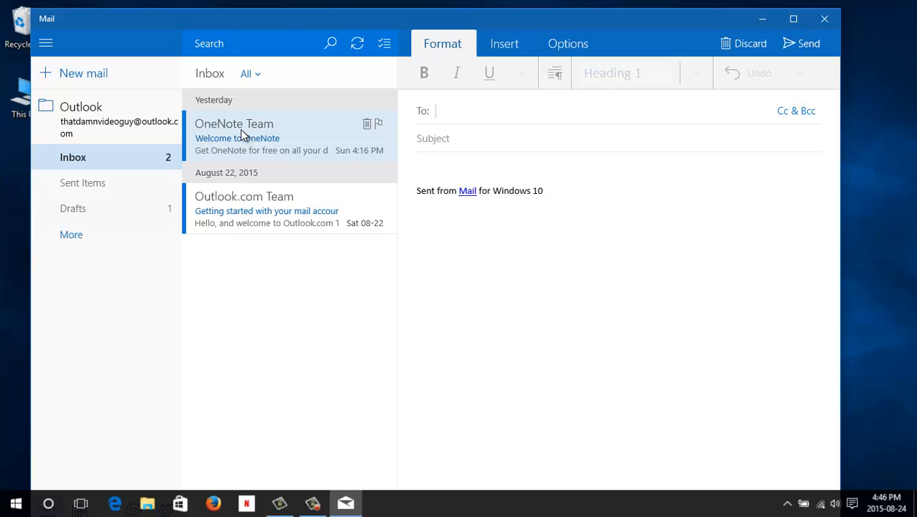
pyautogui.click(245, 135)
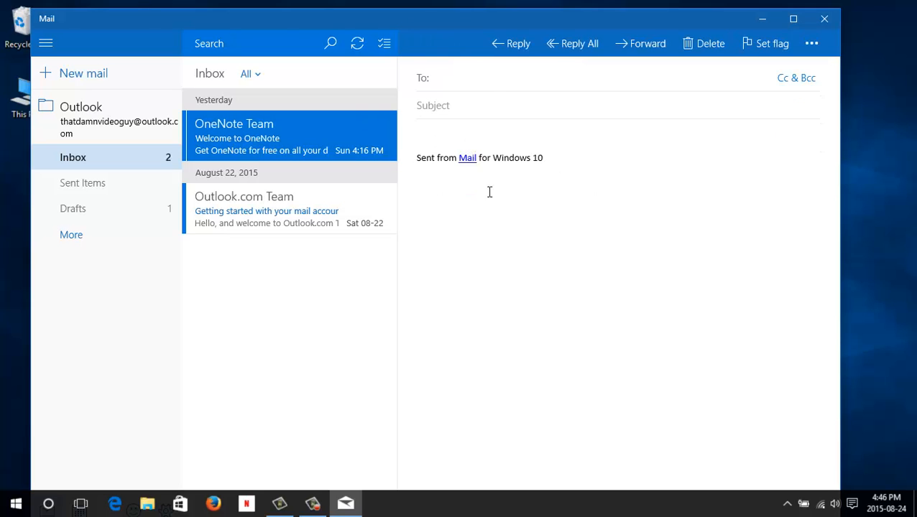
pyautogui.scroll(-3, 607, 228)
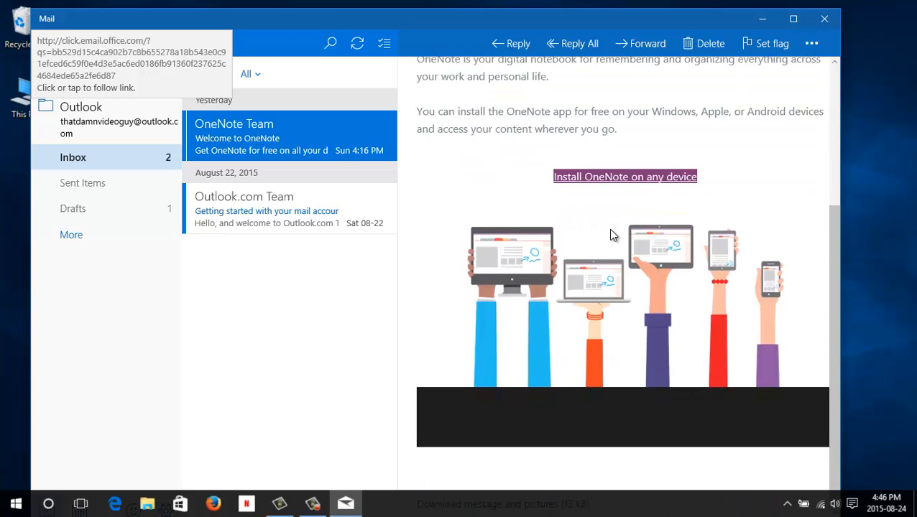
pyautogui.scroll(3, 610, 233)
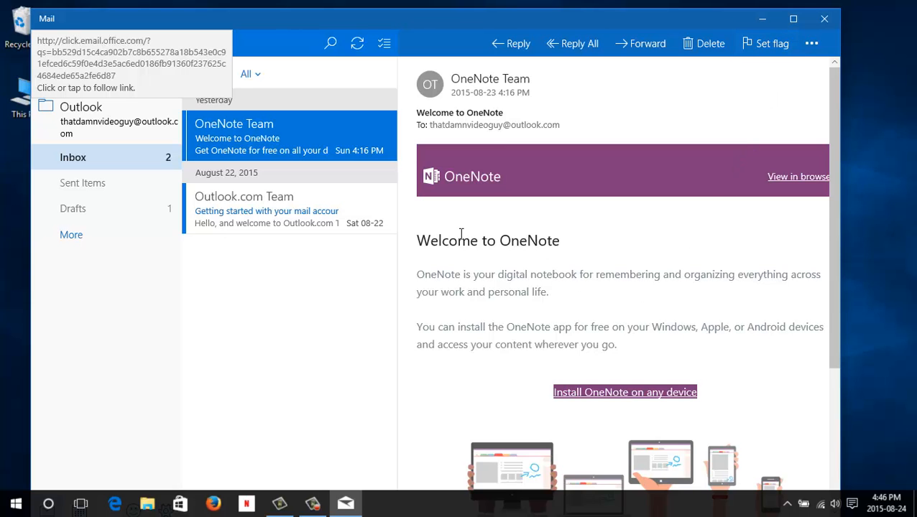
pyautogui.scroll(-3, 475, 234)
pyautogui.scroll(3, 490, 233)
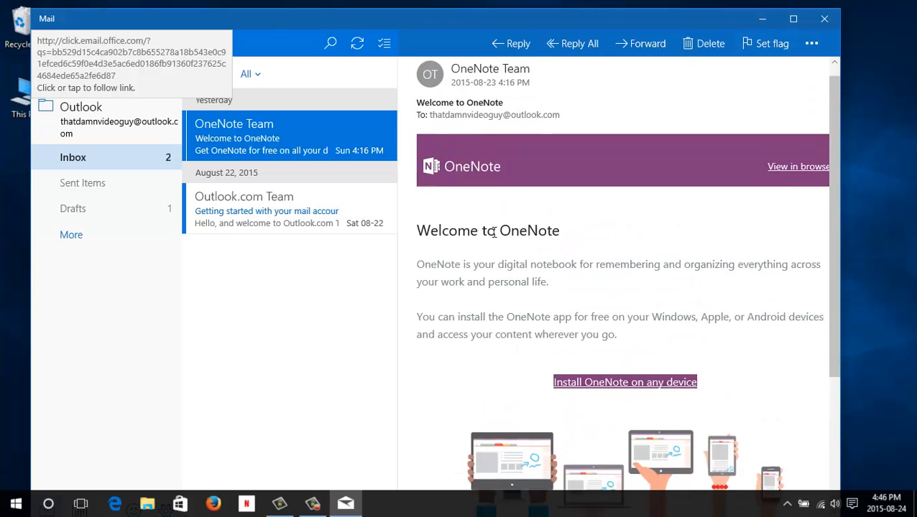
pyautogui.click(276, 212)
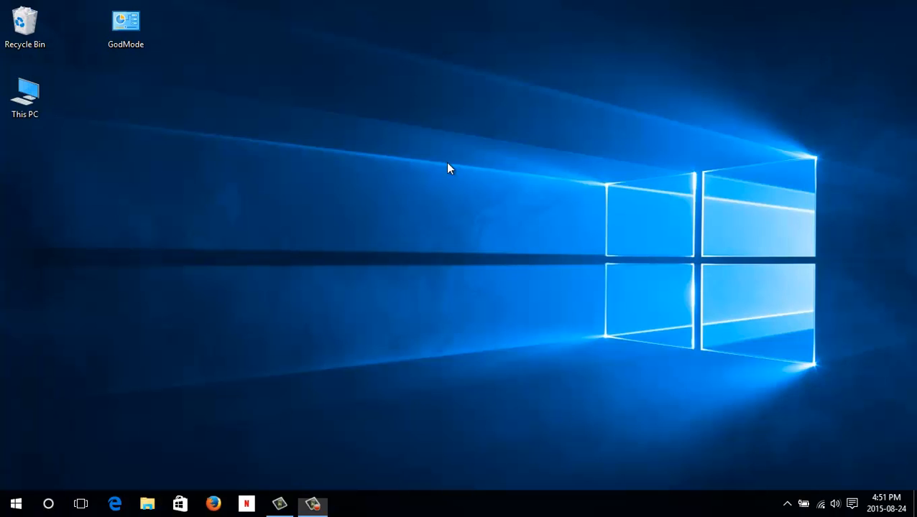
# Switch to the Calendar app and get past its welcome screen to the account setup page.
pyautogui.click(15, 504)
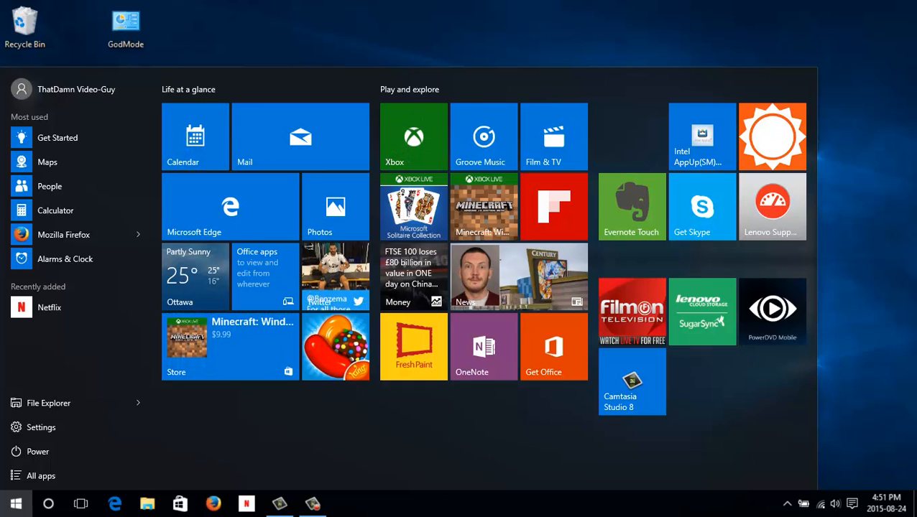
pyautogui.click(195, 137)
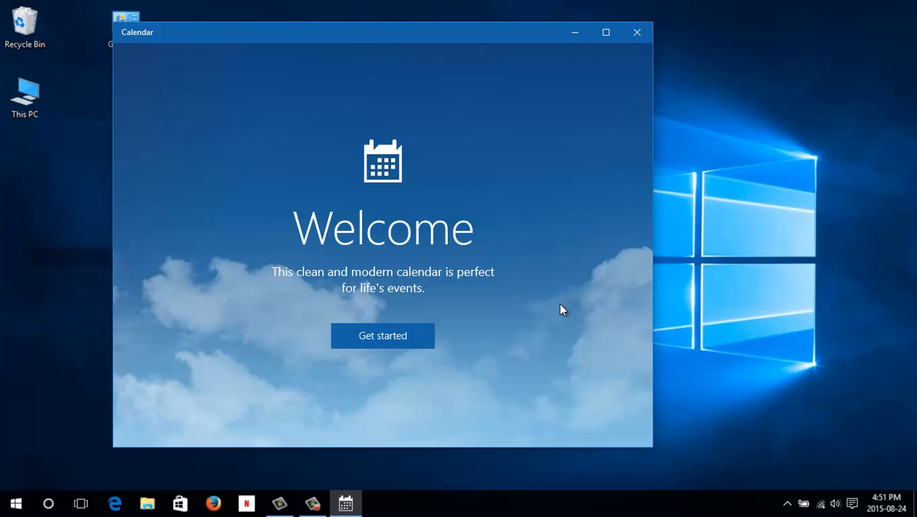
pyautogui.click(401, 343)
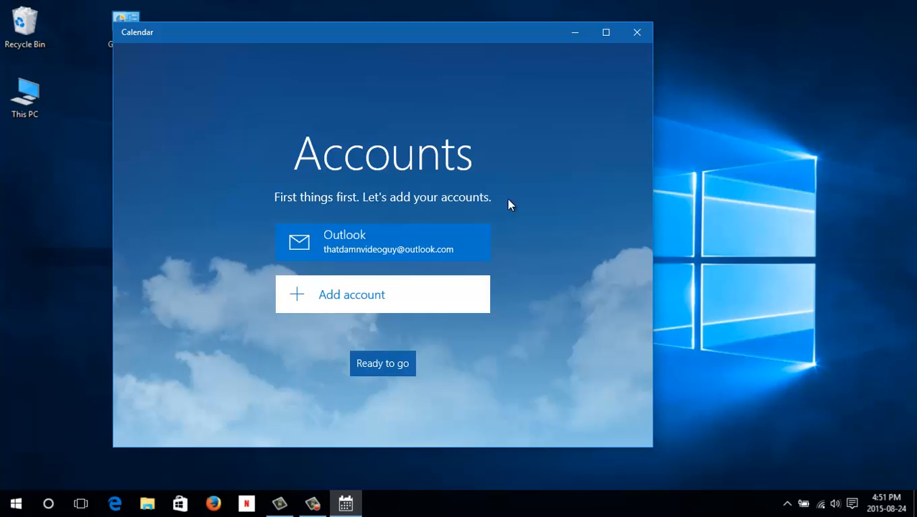
# Examine the account types Calendar can add, including the Advanced setup options, and cancel without adding an account.
pyautogui.click(310, 296)
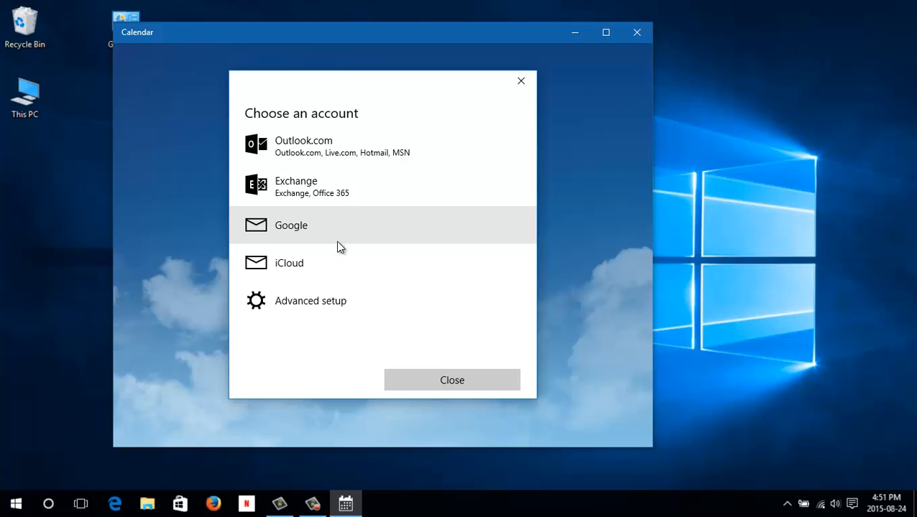
pyautogui.click(339, 303)
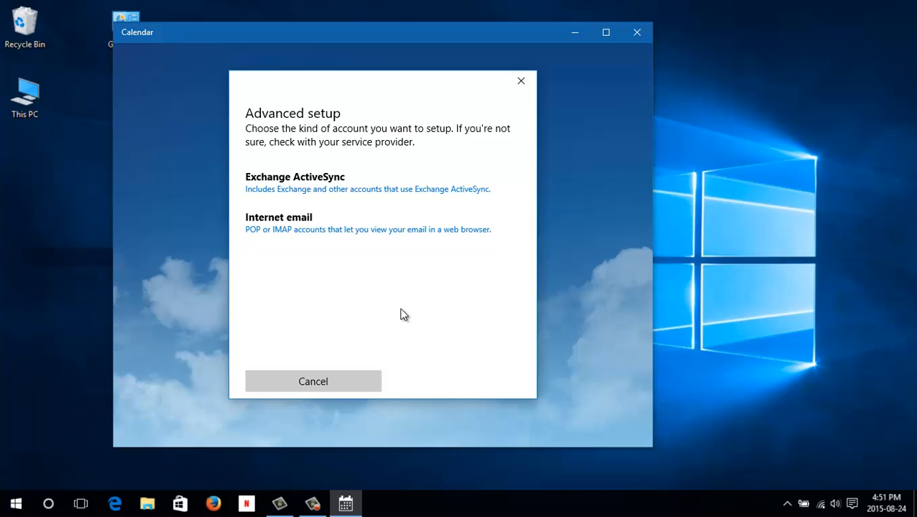
pyautogui.click(321, 383)
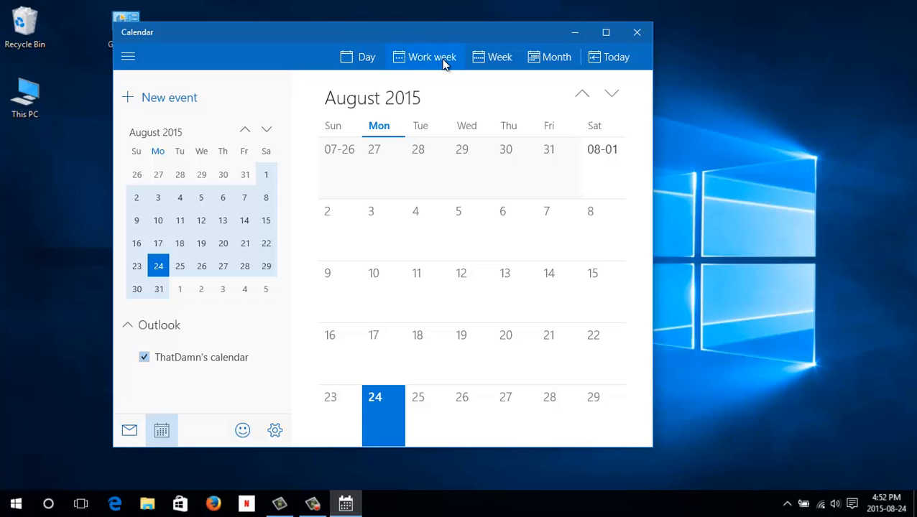
# View the calendar by week and by month, and close Calendar.
pyautogui.click(493, 57)
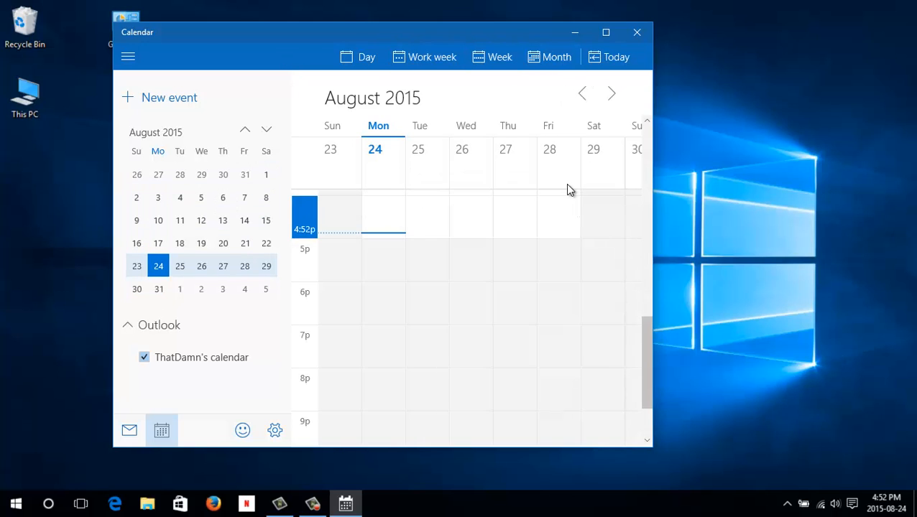
pyautogui.click(558, 62)
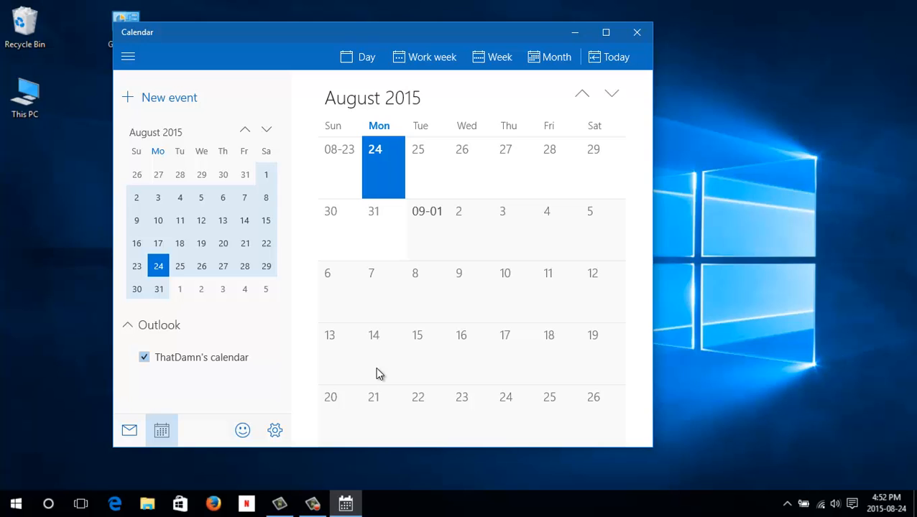
pyautogui.click(90, 175)
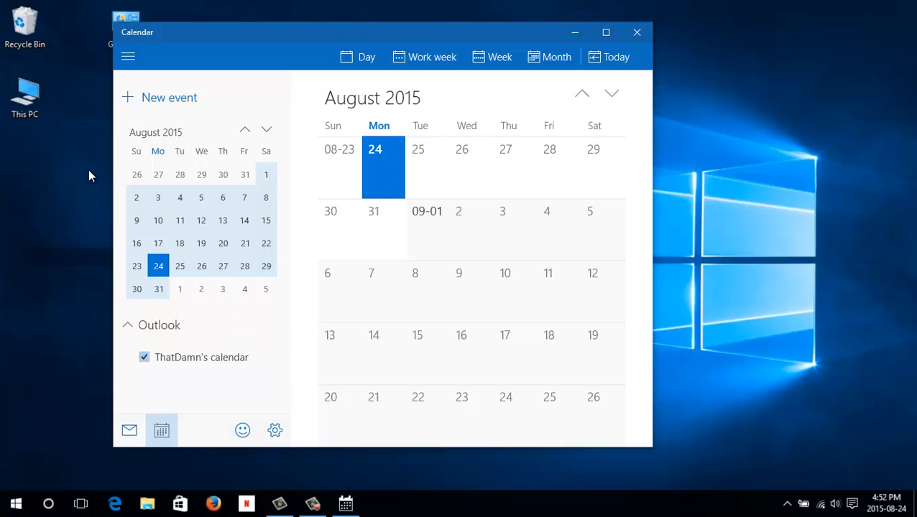
pyautogui.click(639, 35)
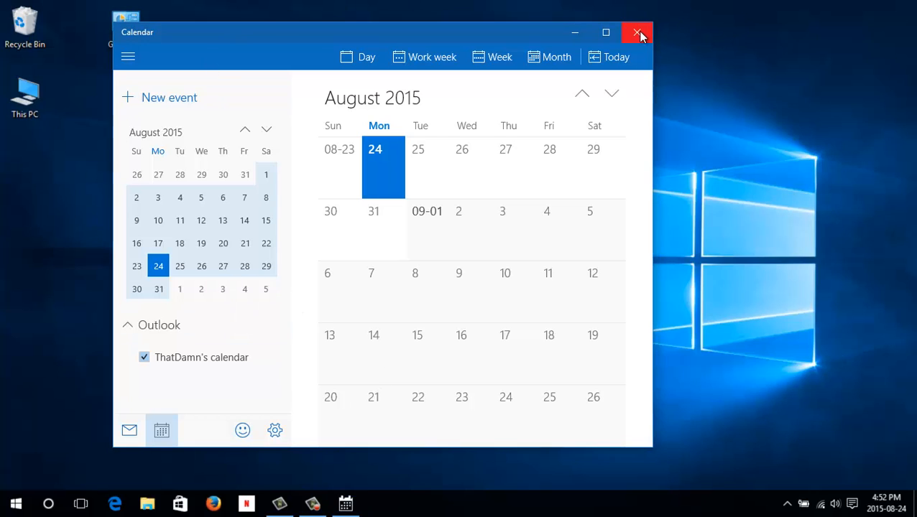
pyautogui.click(638, 34)
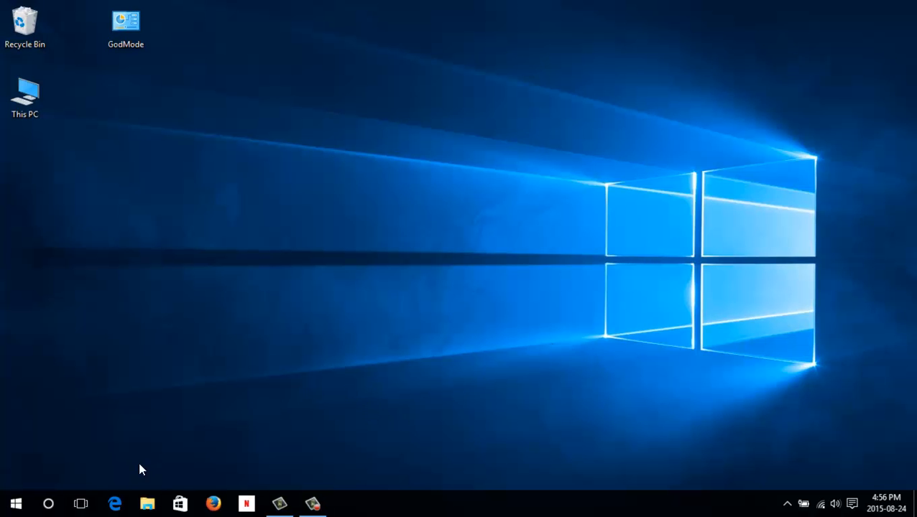
# Switch to the Xbox app and complete its first-time setup with the current Microsoft account and the suggested gamertag.
pyautogui.click(16, 508)
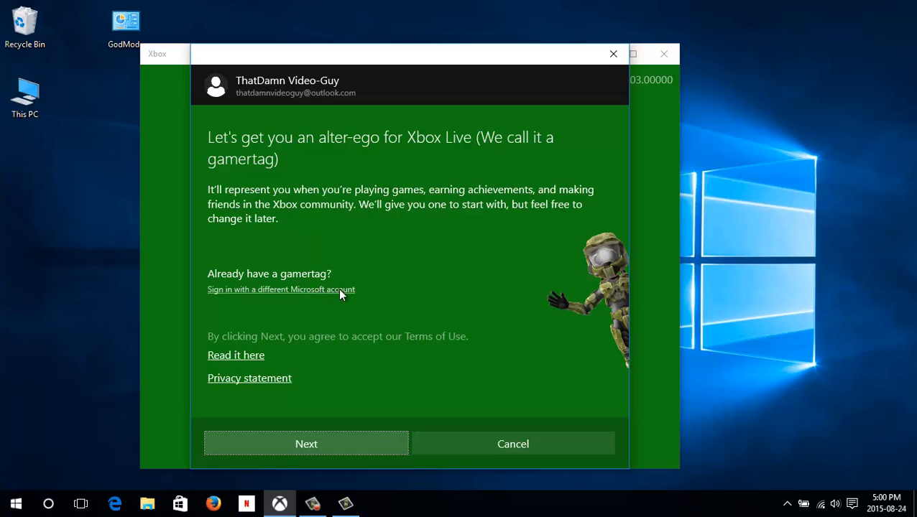
pyautogui.click(362, 439)
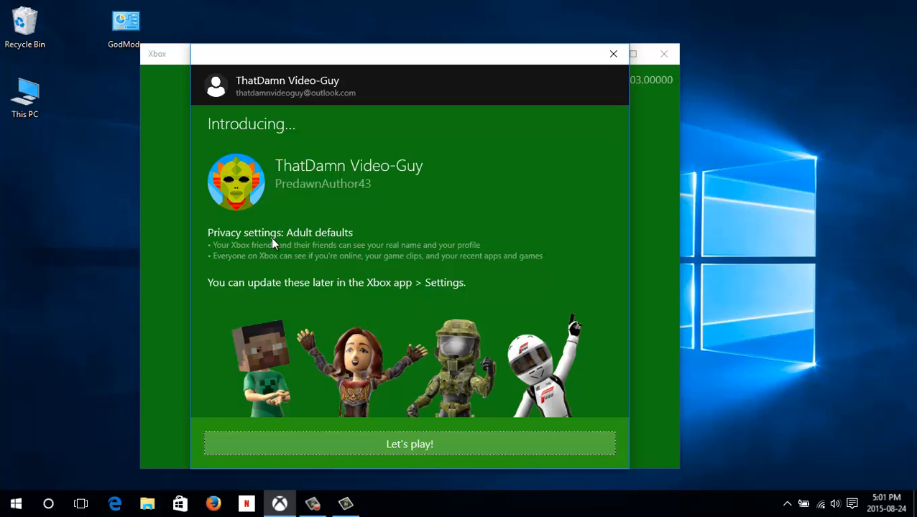
pyautogui.click(387, 444)
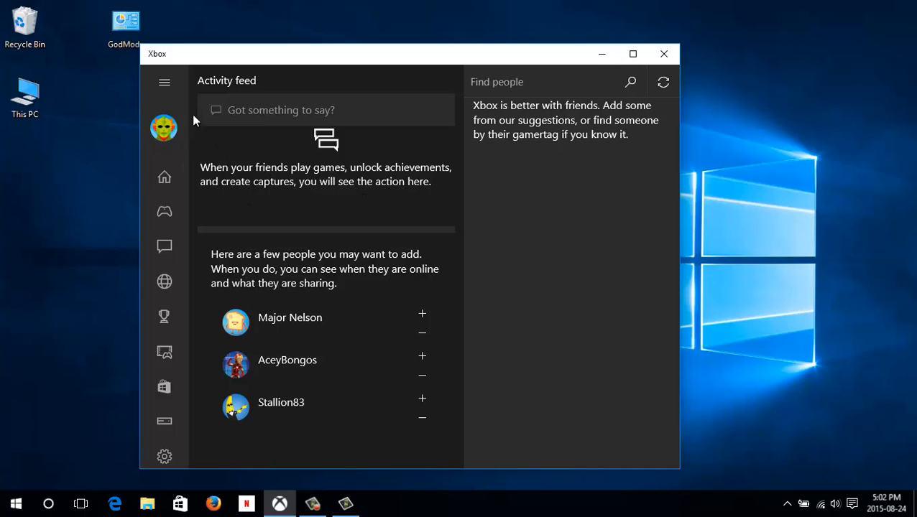
# Find Microsoft Solitaire Collection in the Xbox app's My games list and launch it.
pyautogui.click(170, 86)
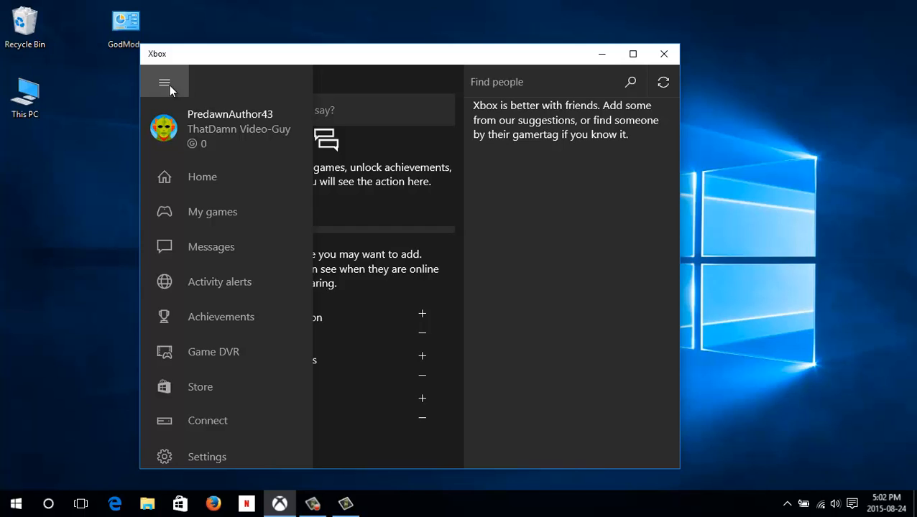
pyautogui.click(250, 213)
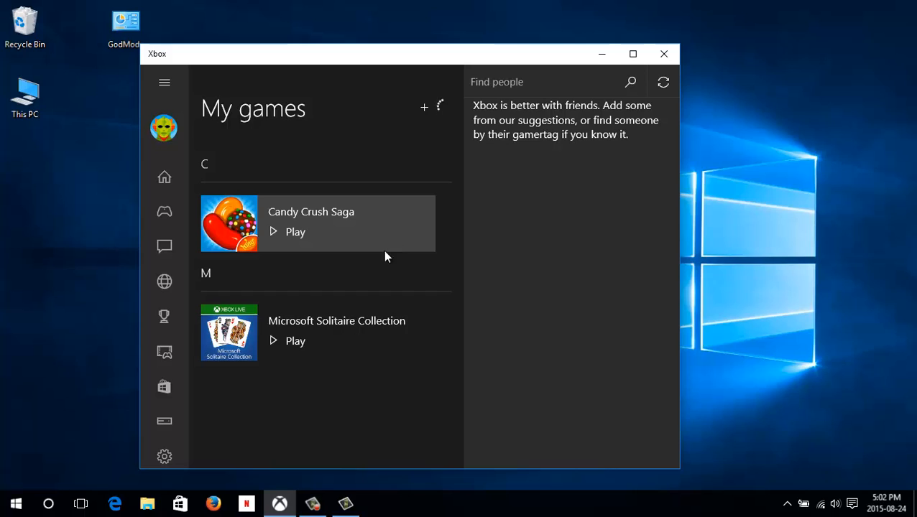
pyautogui.click(406, 329)
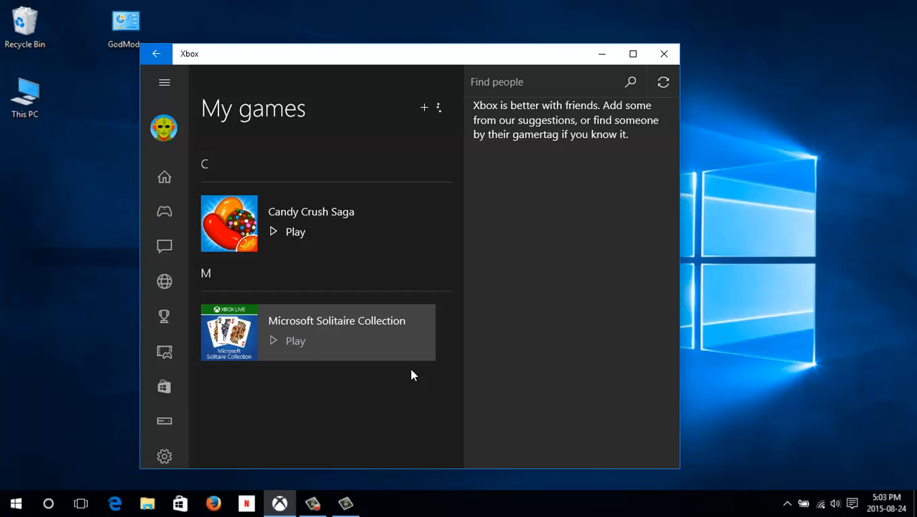
pyautogui.click(300, 349)
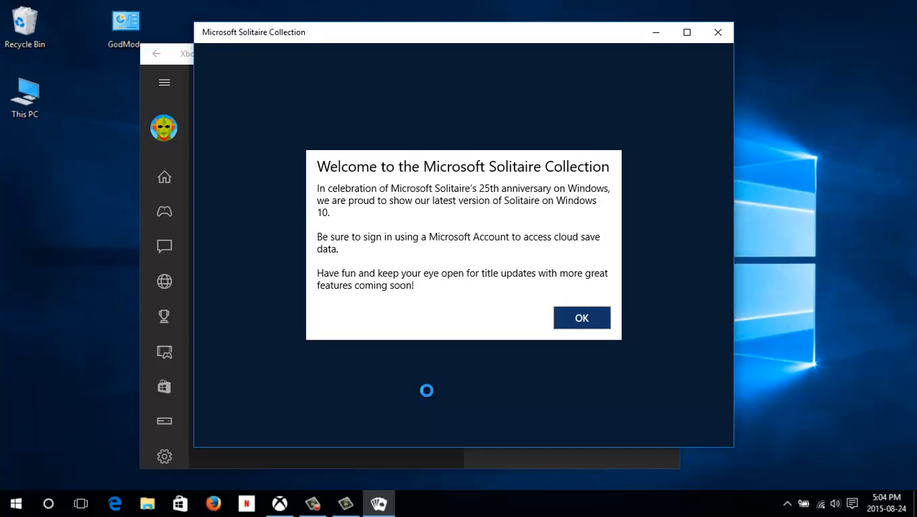
# Dismiss the Solitaire welcome notice, allow the Xbox Live sign-in, and start a Klondike game.
pyautogui.press('Return')
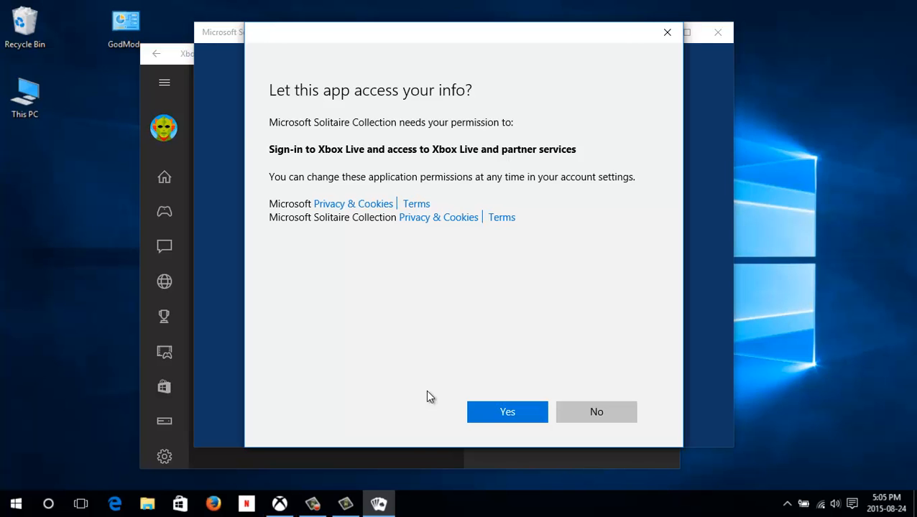
pyautogui.press('Return')
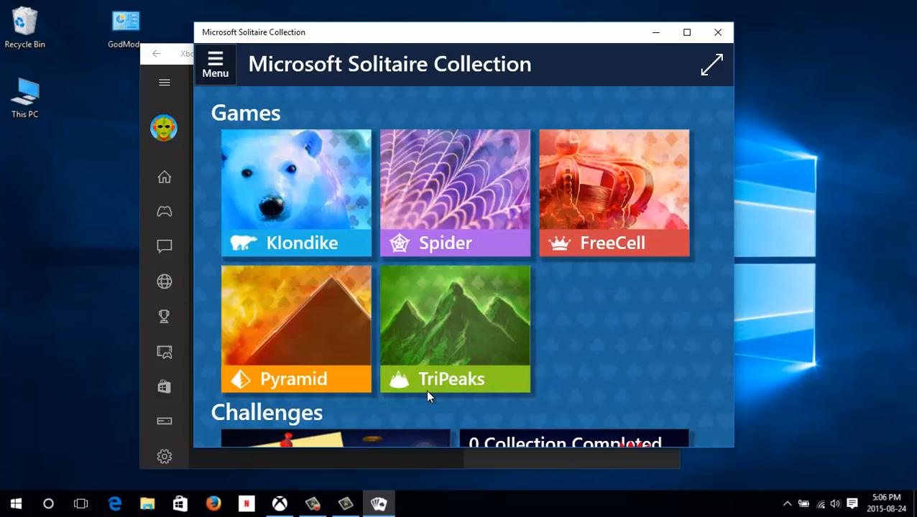
pyautogui.press('Return')
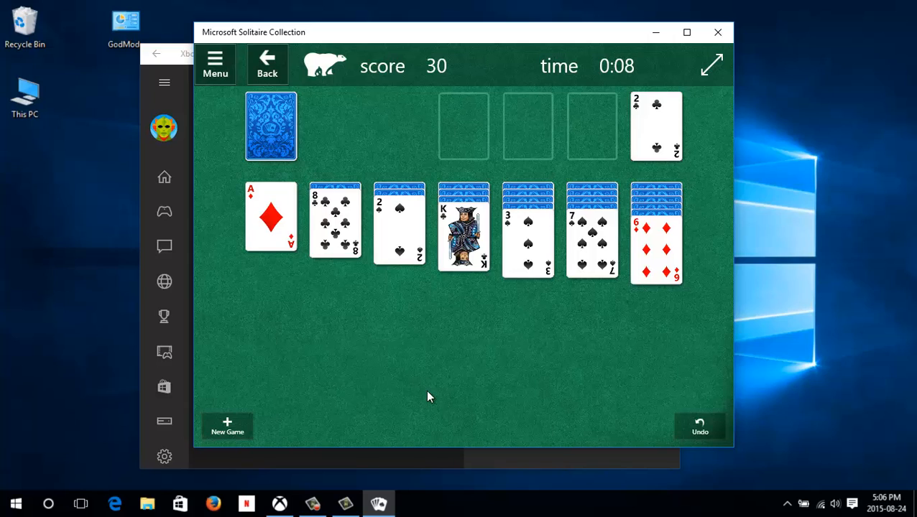
# Open the overview of open windows and add a fourth virtual desktop.
pyautogui.click(81, 504)
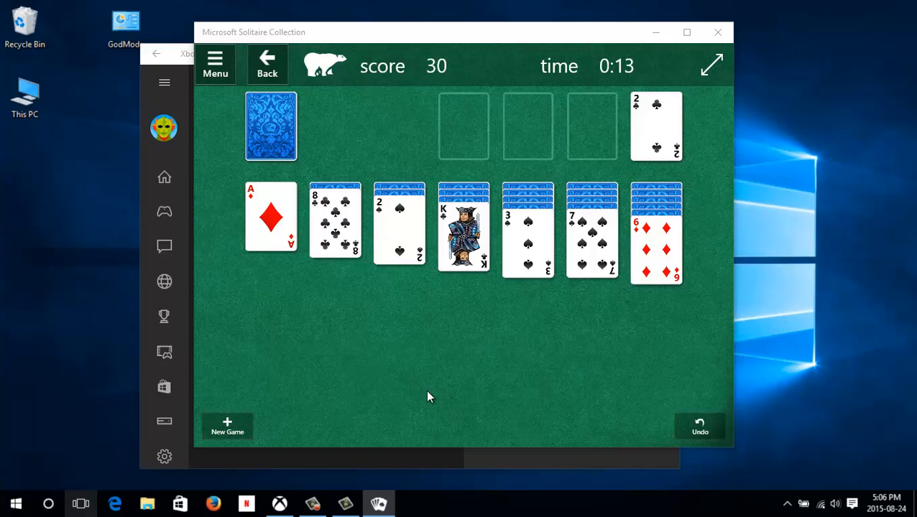
pyautogui.press('super+Tab')
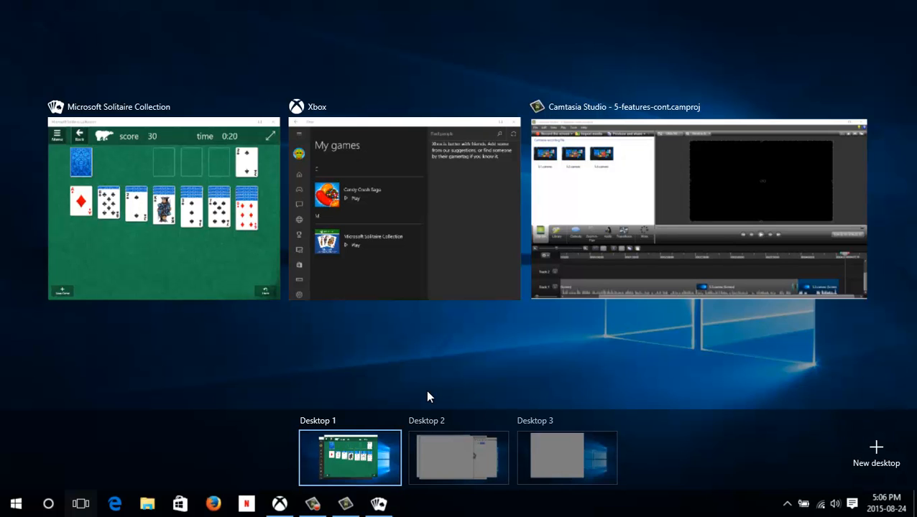
pyautogui.press('ctrl+super+d')
pyautogui.press('Escape')
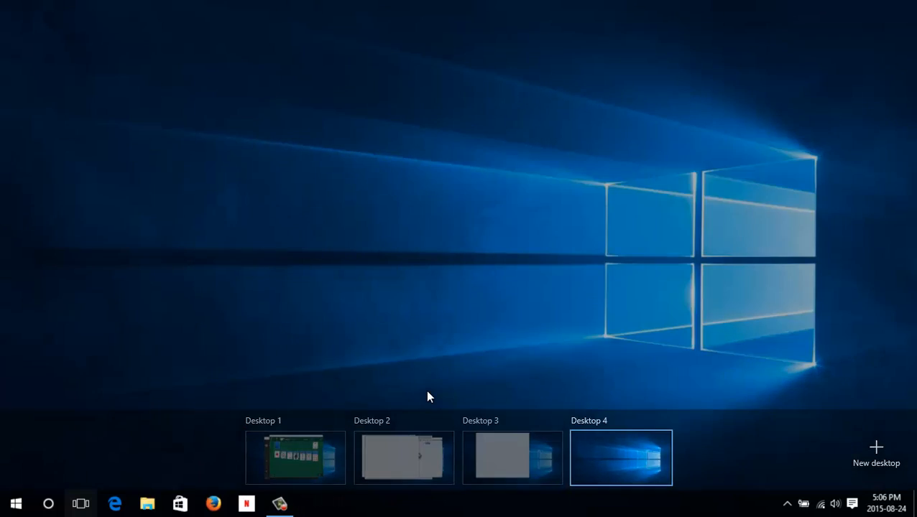
# Cycle through the virtual desktops and return to Desktop 1 with the Solitaire game.
pyautogui.press('Right')
pyautogui.press('Right')
pyautogui.press('Right')
pyautogui.press('Right')
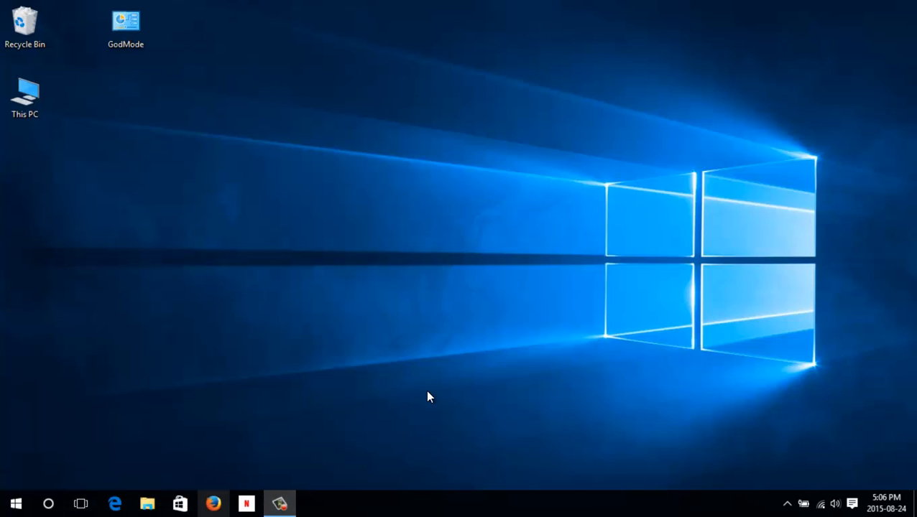
pyautogui.press('Right')
pyautogui.press('Left')
pyautogui.press('Left')
pyautogui.press('Left')
pyautogui.press('Left')
pyautogui.press('Return')
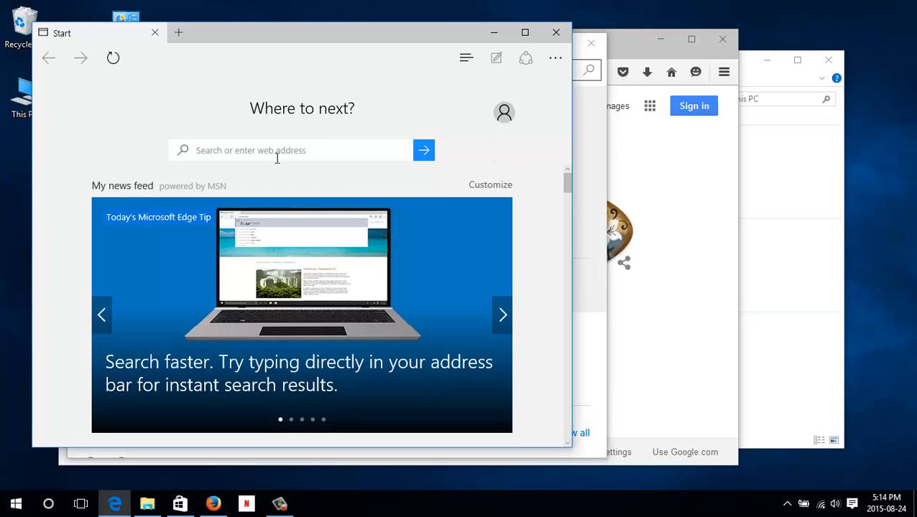
pyautogui.click(84, 509)
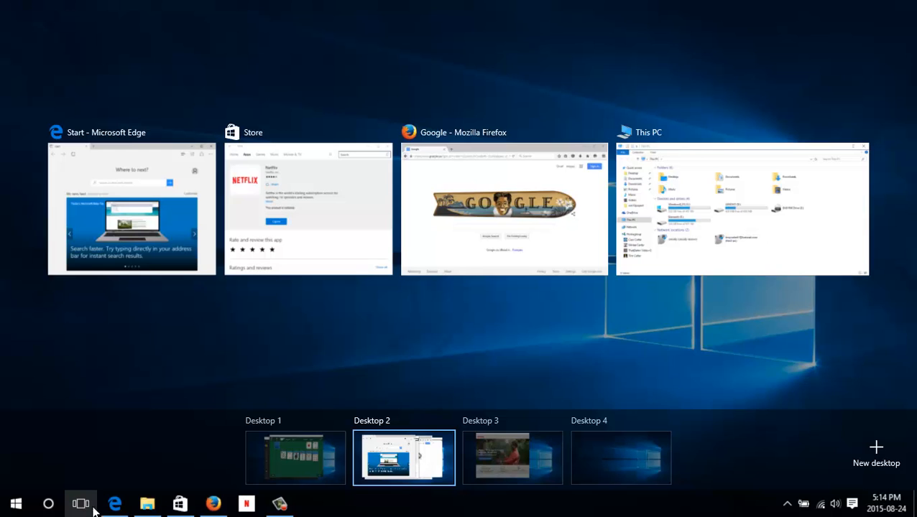
pyautogui.click(272, 460)
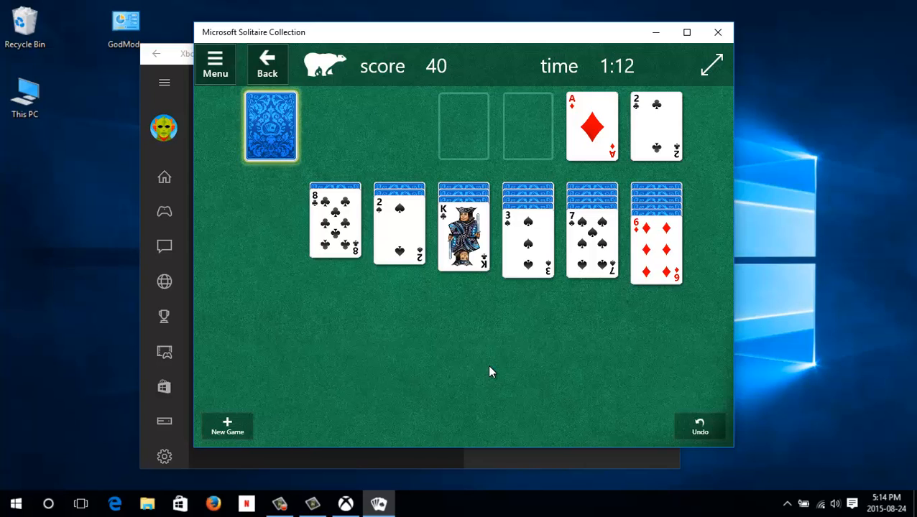
# Open the Game bar over the Solitaire game, record a short clip and stop the recording.
pyautogui.press('super+g')
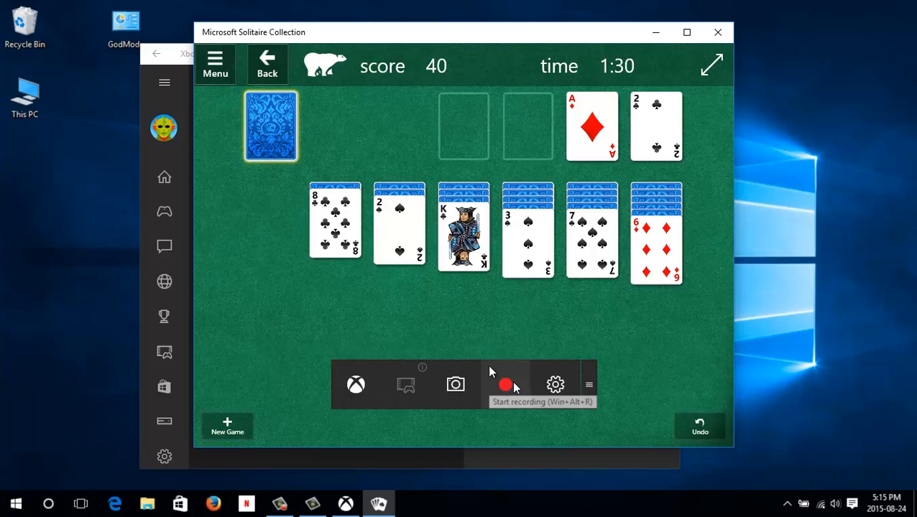
pyautogui.click(513, 386)
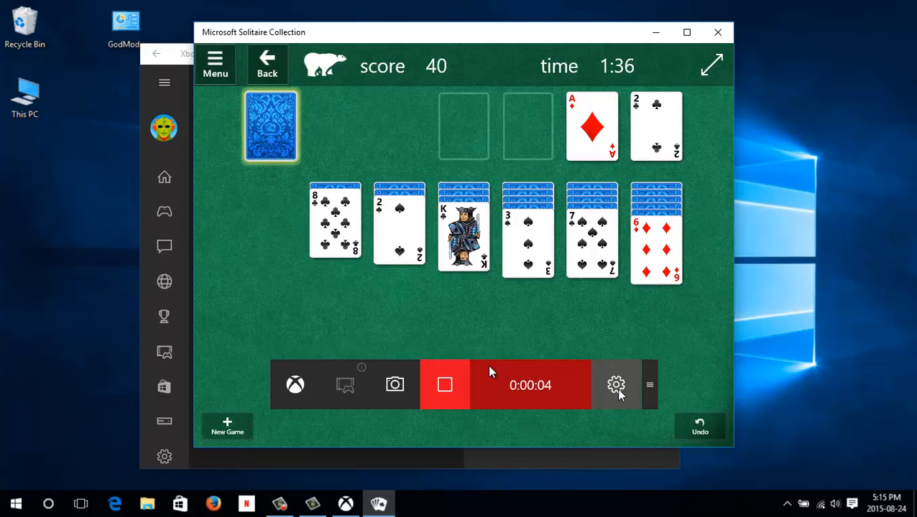
pyautogui.click(489, 371)
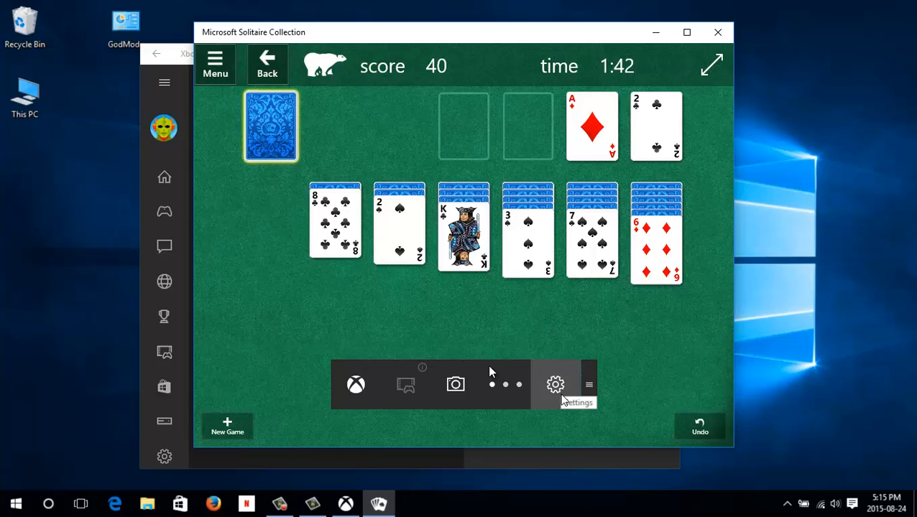
# Turn background game recording on and back off in the Game bar settings, and close the settings.
pyautogui.click(562, 395)
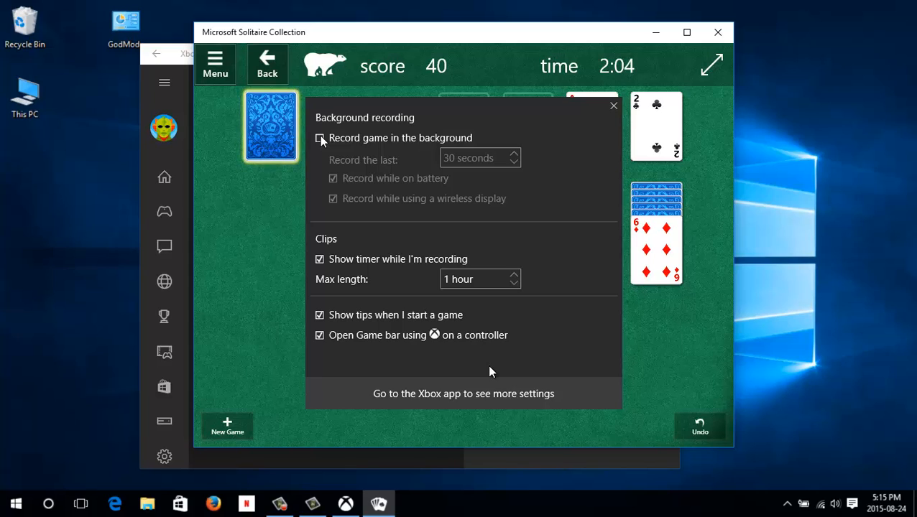
pyautogui.click(320, 139)
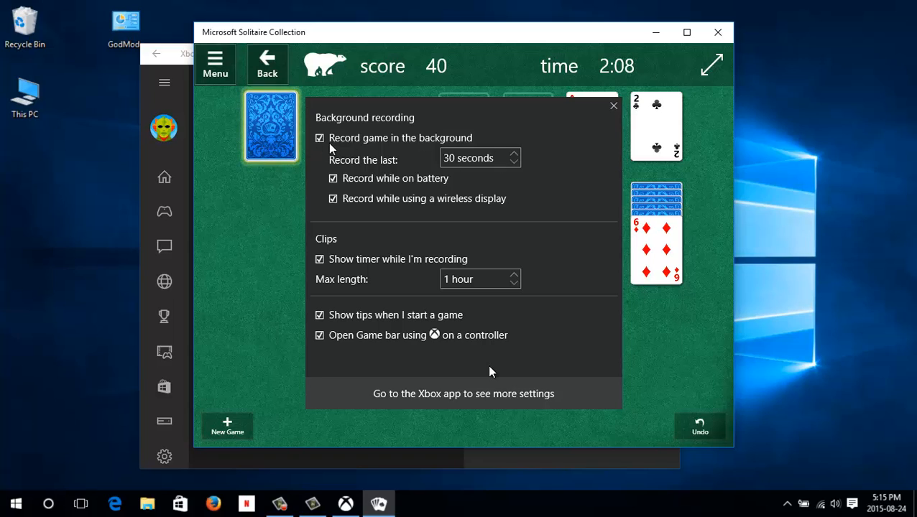
pyautogui.click(331, 147)
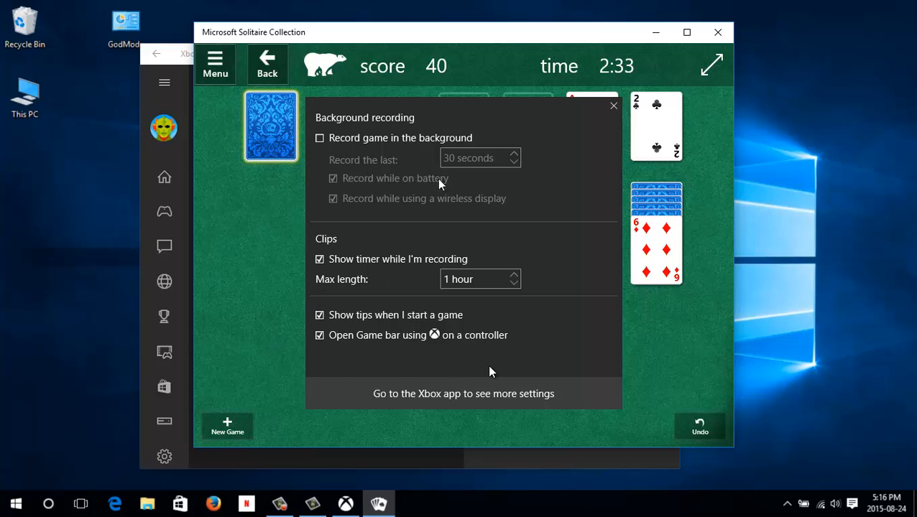
pyautogui.click(613, 108)
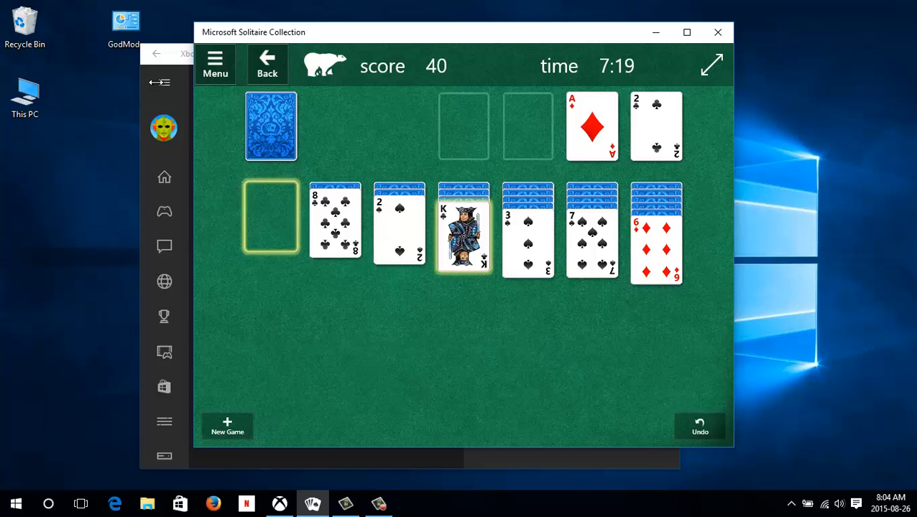
# Switch to the Xbox app, expand its navigation list and open the Game DVR section.
pyautogui.click(141, 89)
pyautogui.click(164, 82)
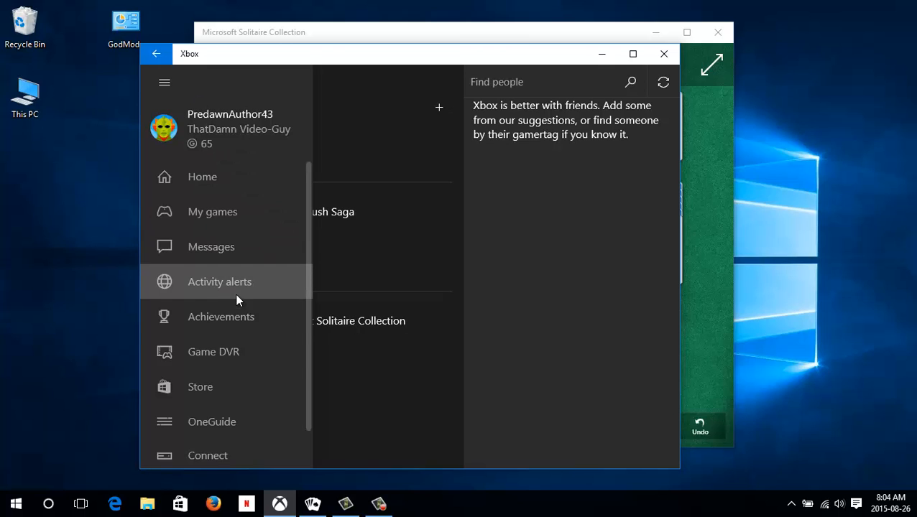
pyautogui.click(242, 347)
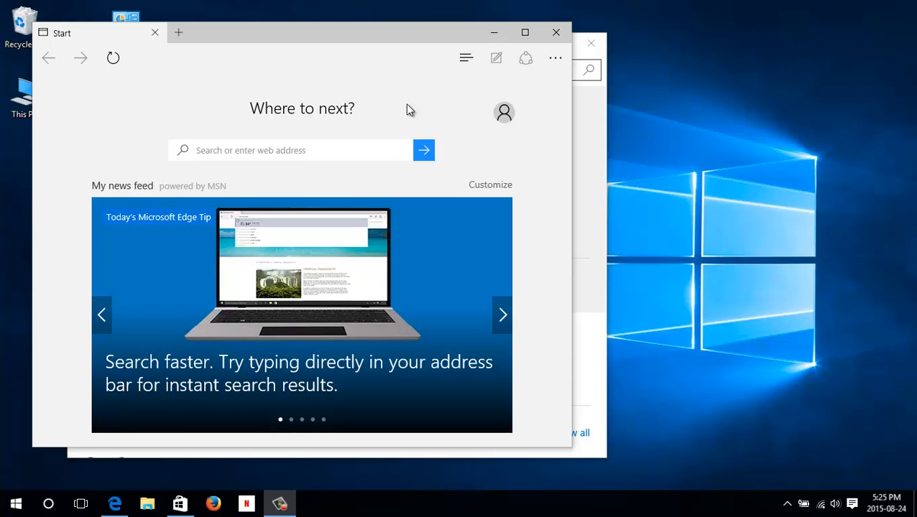
# Switch to Notepad, enter "ggggg" and print the document with Microsoft Print to PDF.
pyautogui.hotkey('ctrl', 'i')
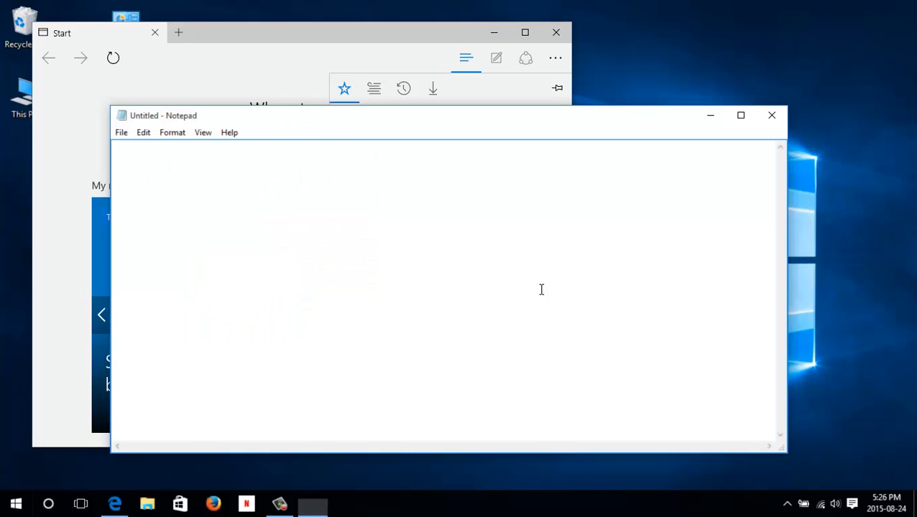
pyautogui.write('ggggg')
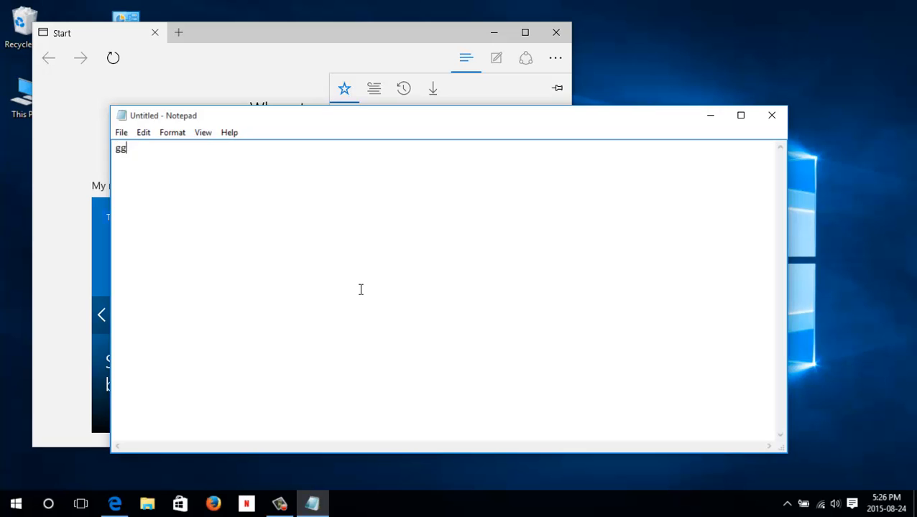
pyautogui.click(121, 132)
pyautogui.click(184, 227)
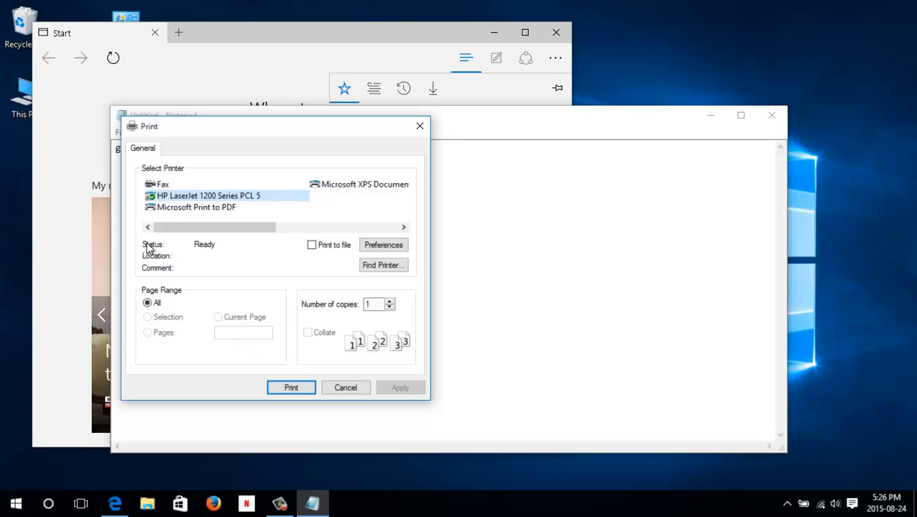
pyautogui.click(216, 208)
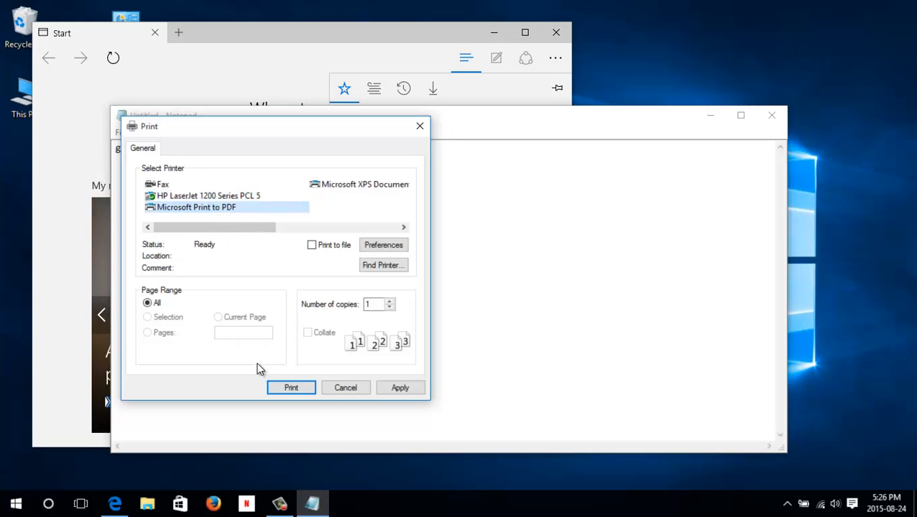
pyautogui.click(291, 389)
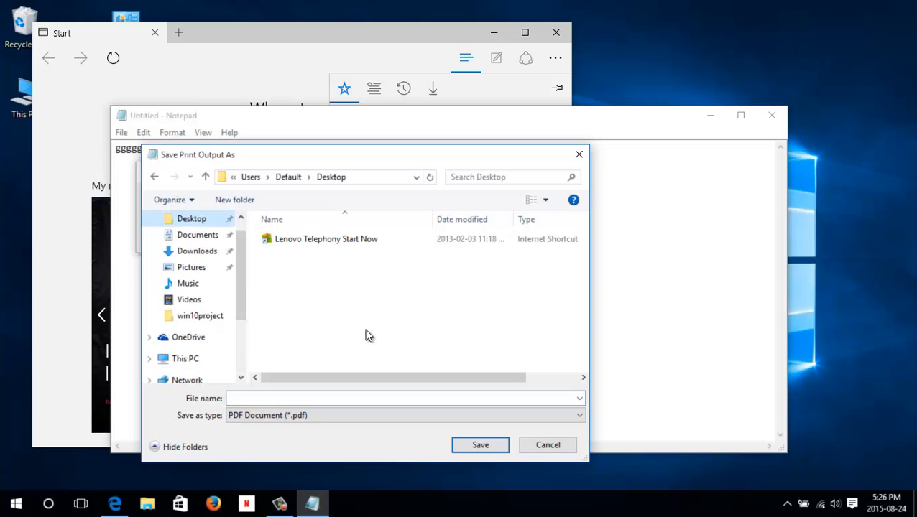
# Save the PDF print output in the Documents folder under the file name test.
pyautogui.click(153, 235)
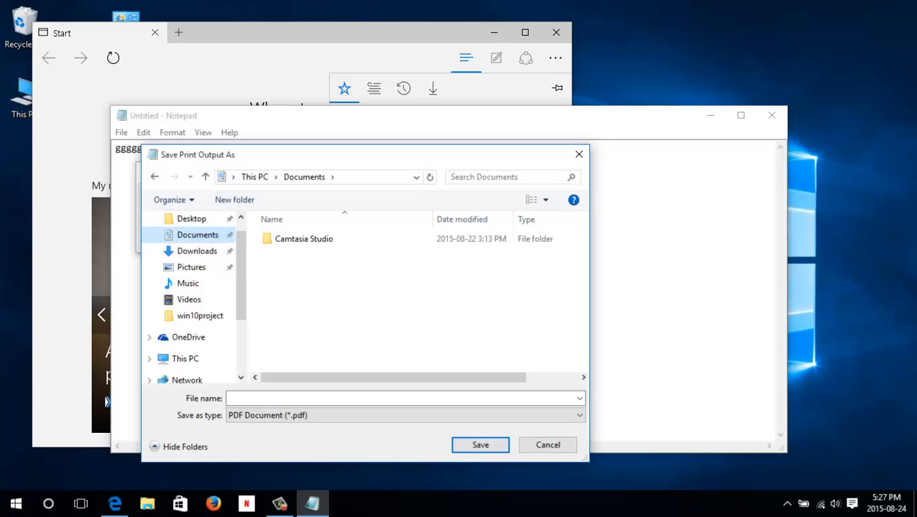
pyautogui.click(383, 398)
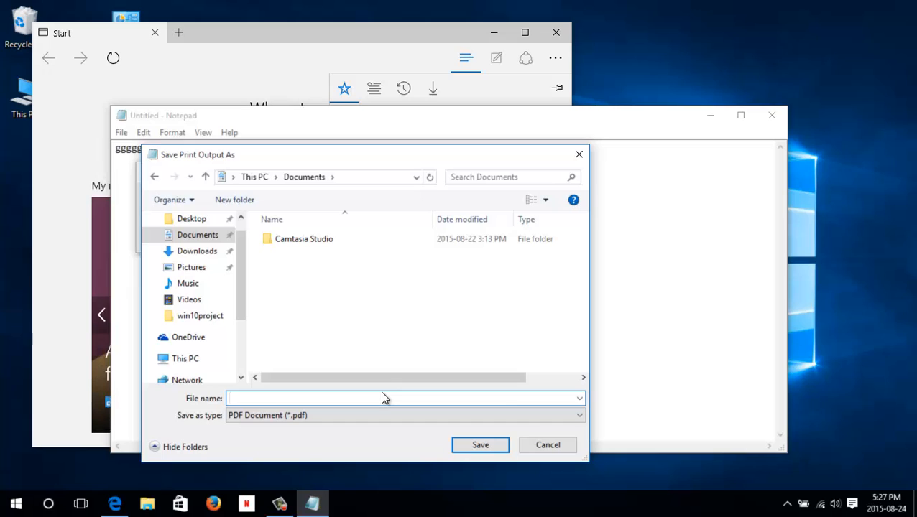
pyautogui.write('tw')
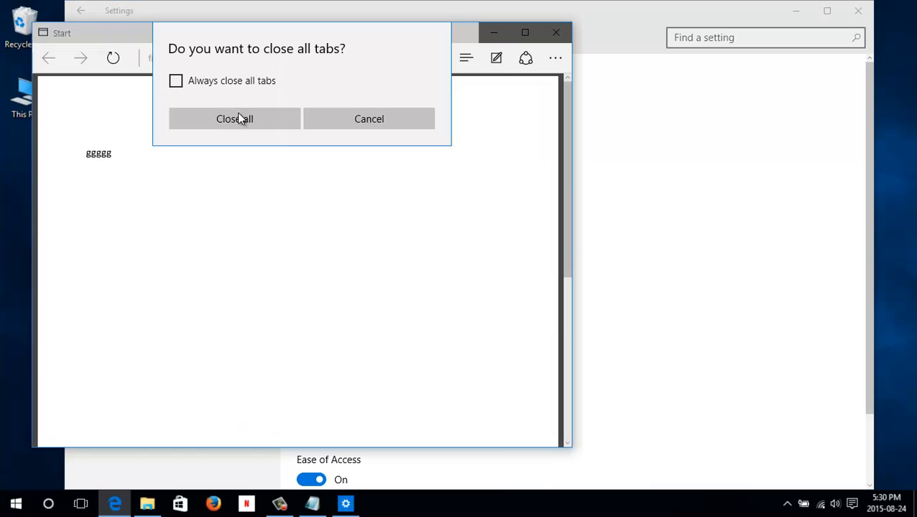
# Close all Edge tabs, the Settings and Documents windows, and Notepad without saving its text.
pyautogui.click(238, 117)
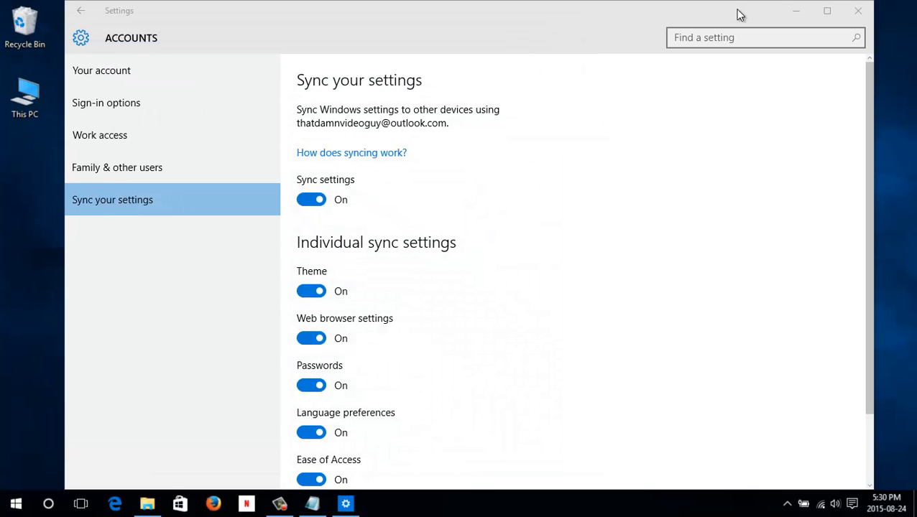
pyautogui.click(859, 11)
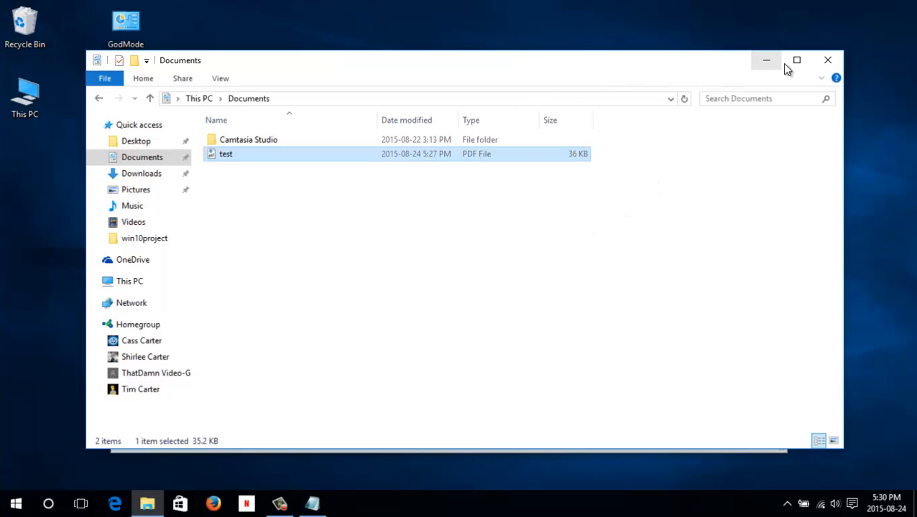
pyautogui.click(828, 60)
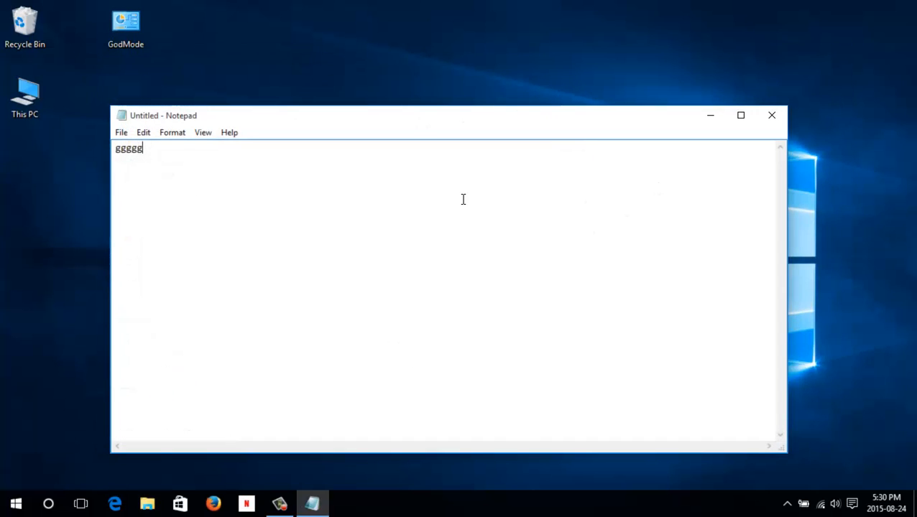
pyautogui.click(771, 115)
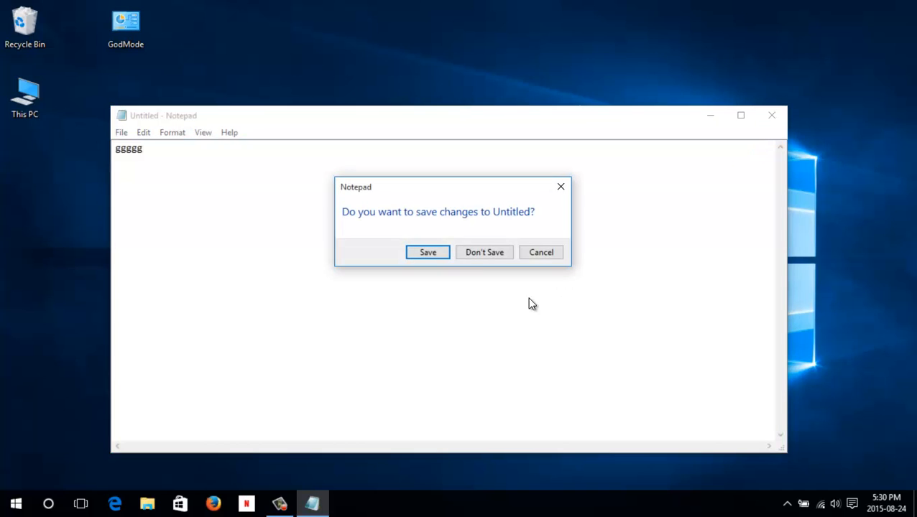
pyautogui.click(483, 252)
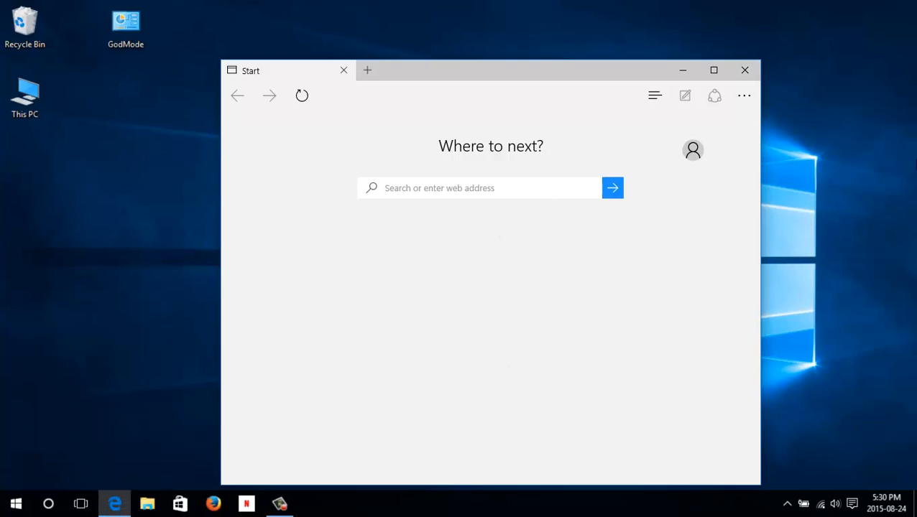
# View the favorites and the reading list in the Microsoft Edge hub, and close the hub.
pyautogui.click(655, 96)
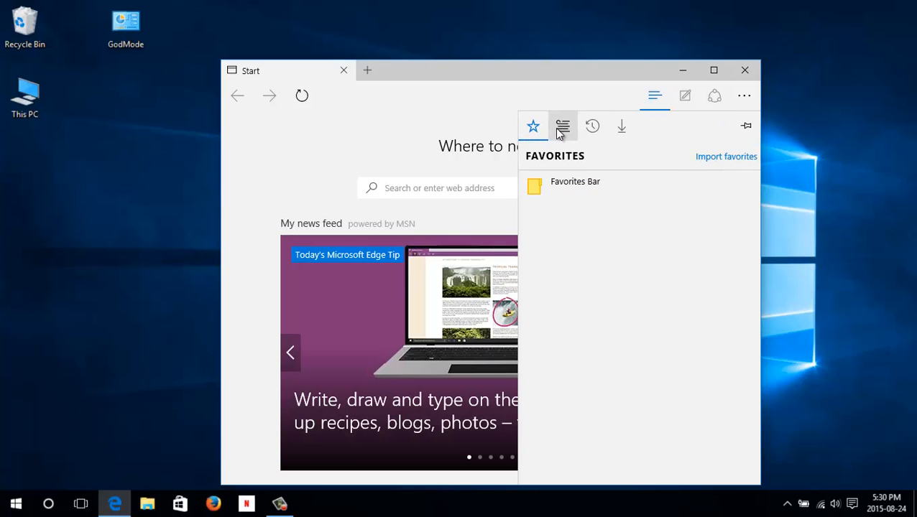
pyautogui.click(559, 131)
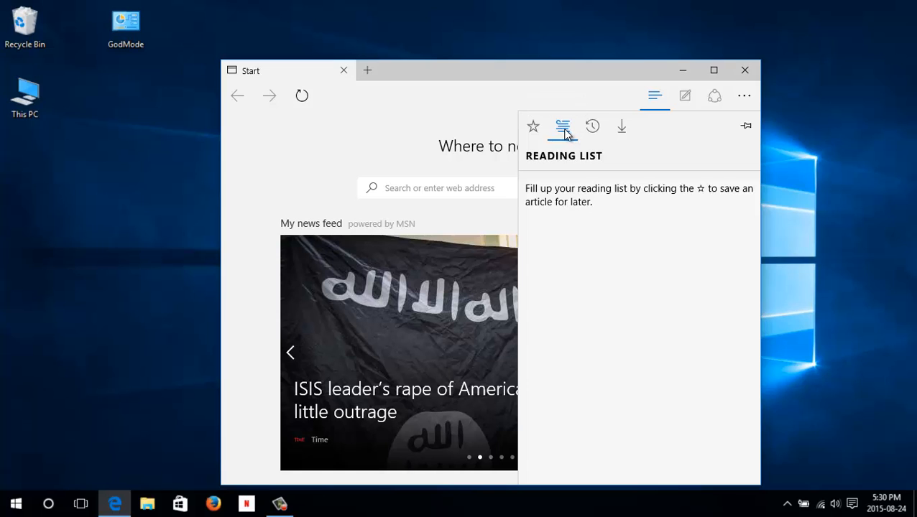
pyautogui.click(737, 80)
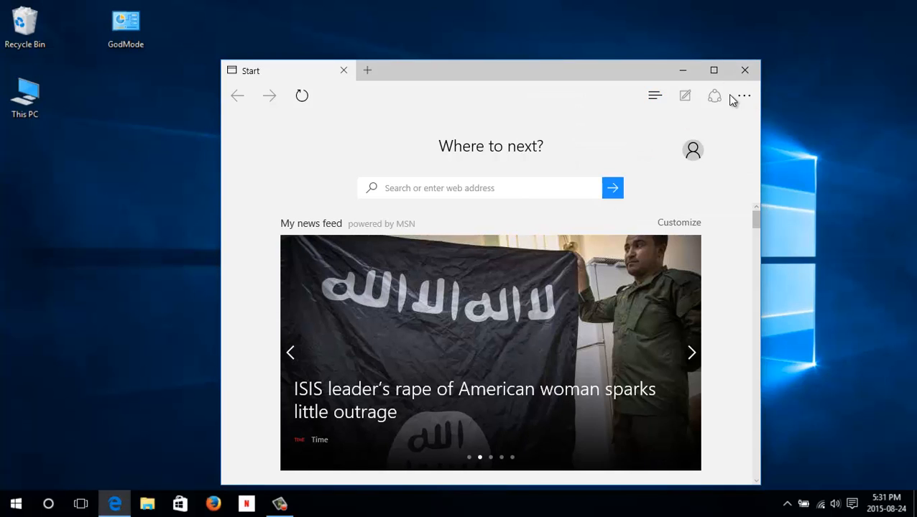
# Open the Microsoft Edge settings and set the browser theme to Dark.
pyautogui.click(744, 97)
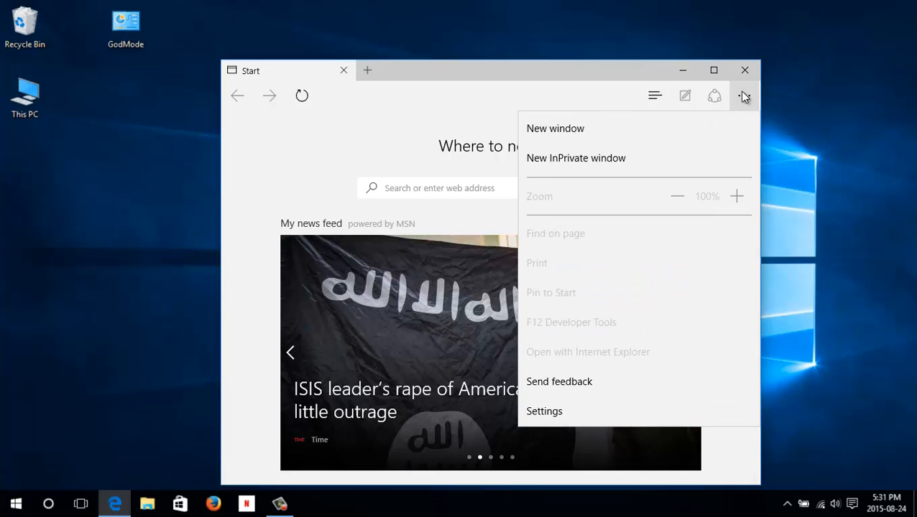
pyautogui.click(558, 412)
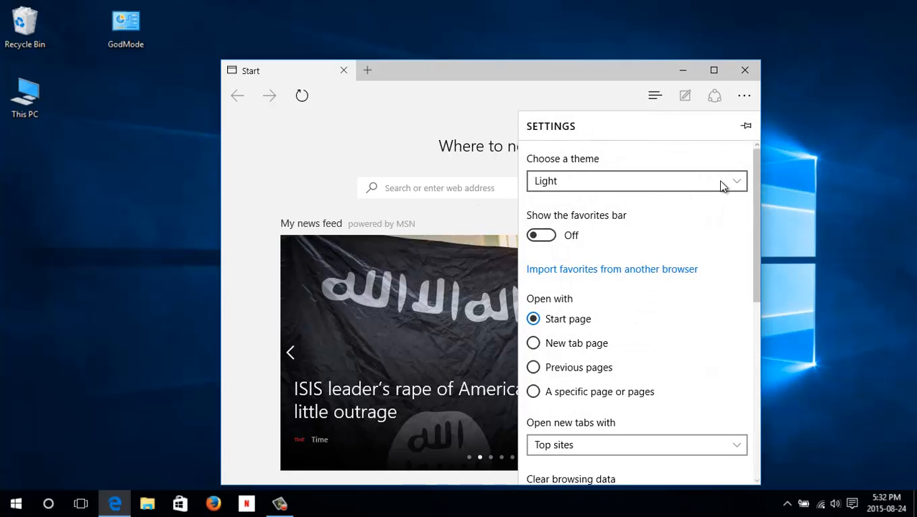
pyautogui.click(740, 185)
pyautogui.click(680, 212)
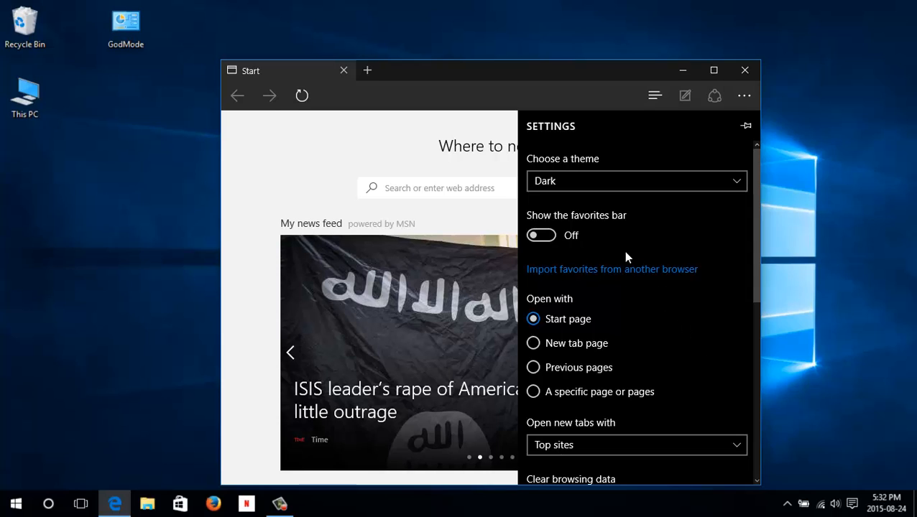
# Turn on the favorites bar and view the choices for what new tabs open with.
pyautogui.click(573, 238)
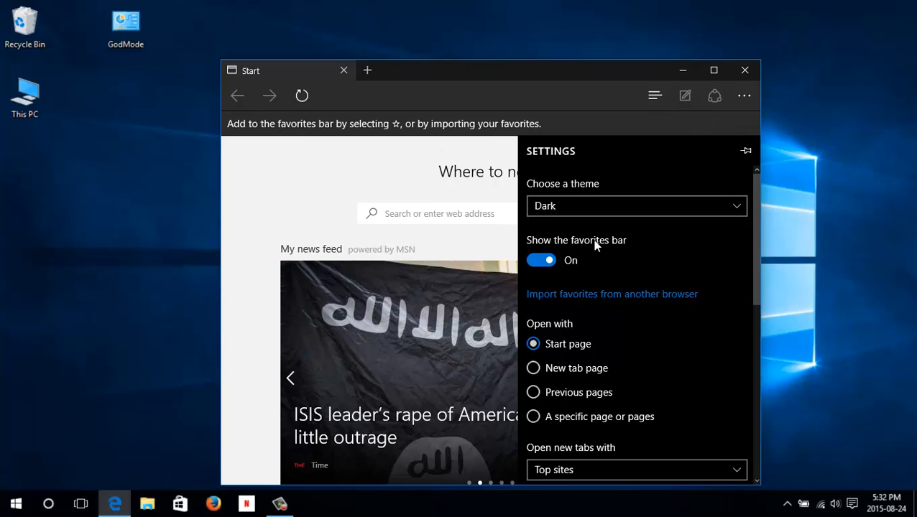
pyautogui.scroll(-1, 628, 260)
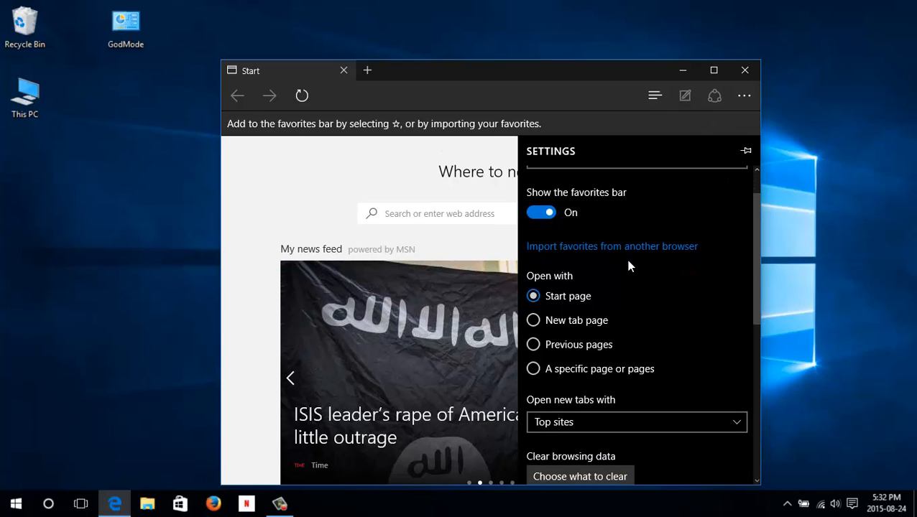
pyautogui.scroll(-1, 633, 279)
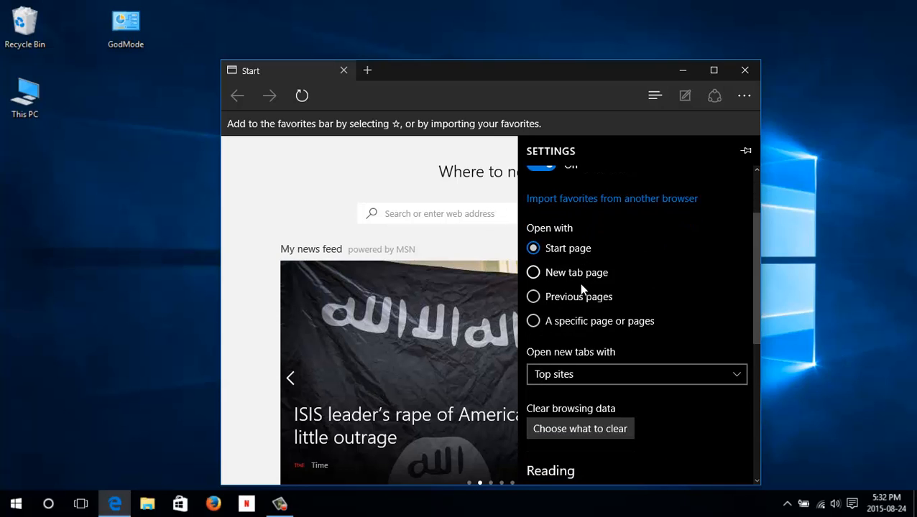
pyautogui.scroll(-2, 581, 309)
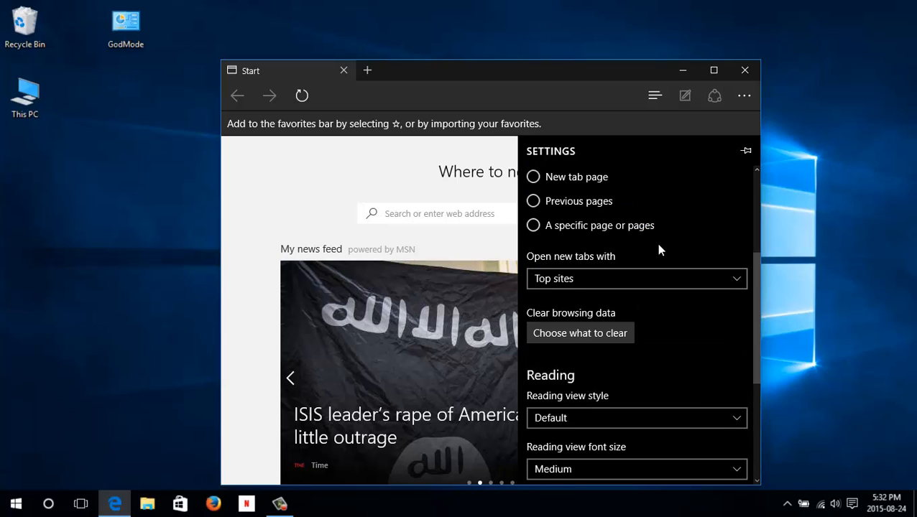
pyautogui.click(730, 279)
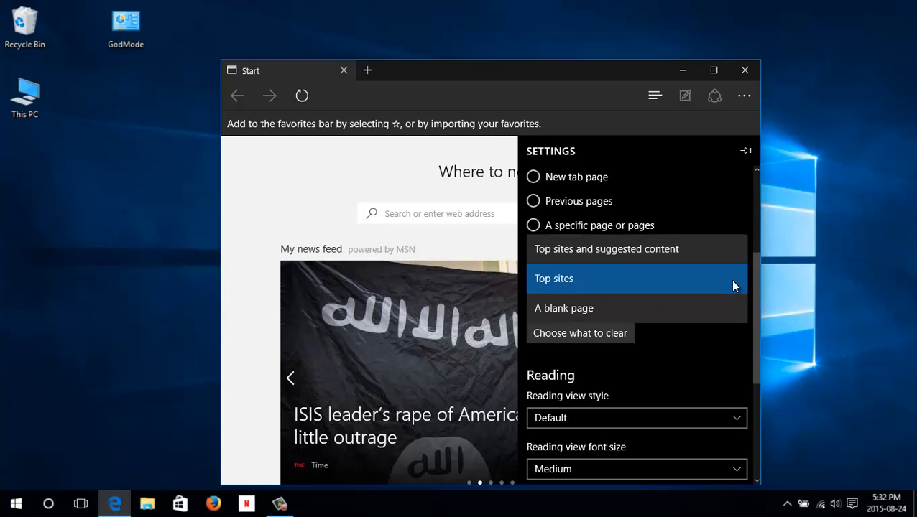
pyautogui.click(689, 350)
# Set the reading view style to Medium.
pyautogui.scroll(-1, 658, 329)
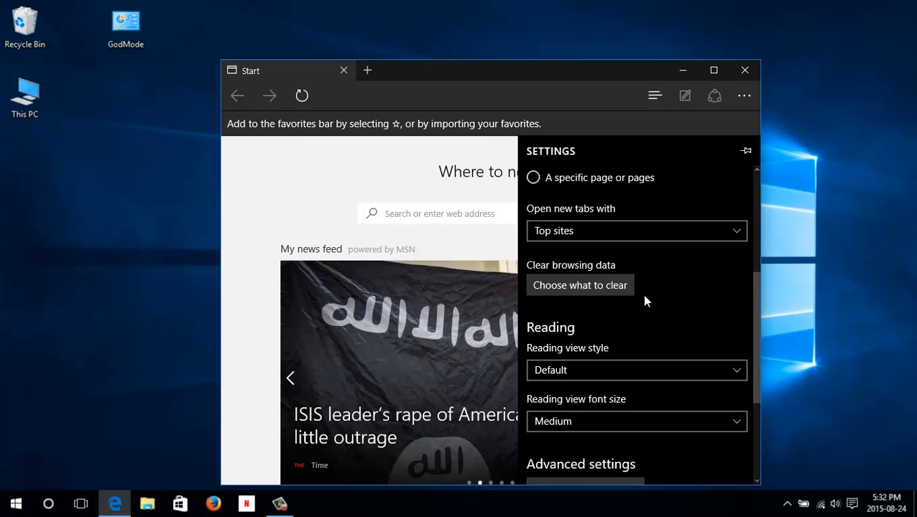
pyautogui.scroll(-1, 612, 288)
pyautogui.scroll(-2, 614, 291)
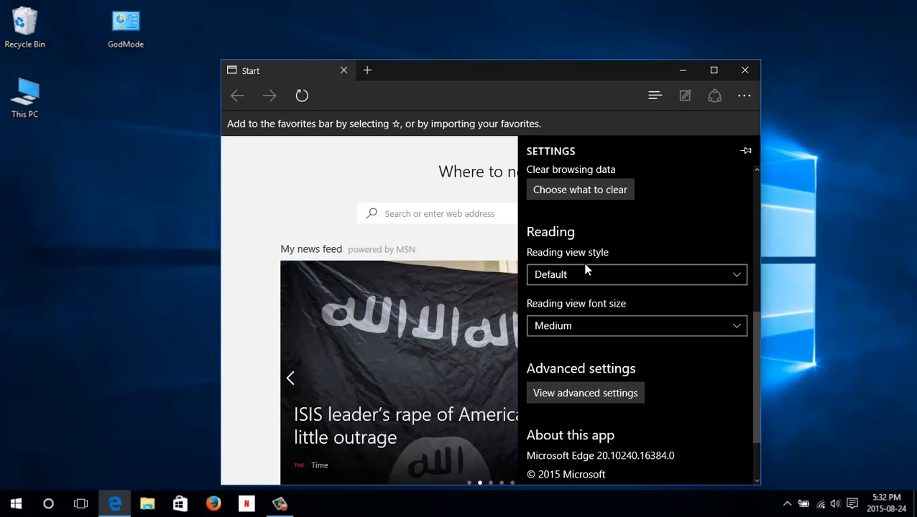
pyautogui.click(732, 273)
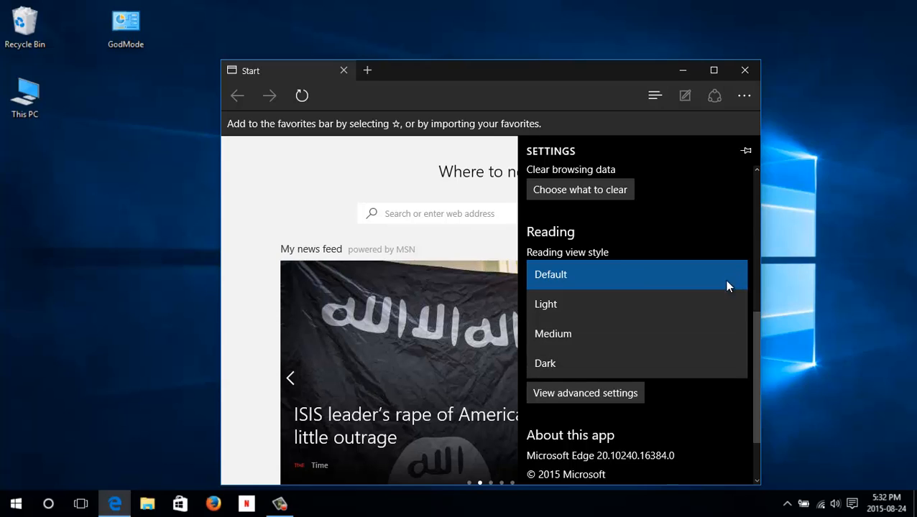
pyautogui.click(666, 334)
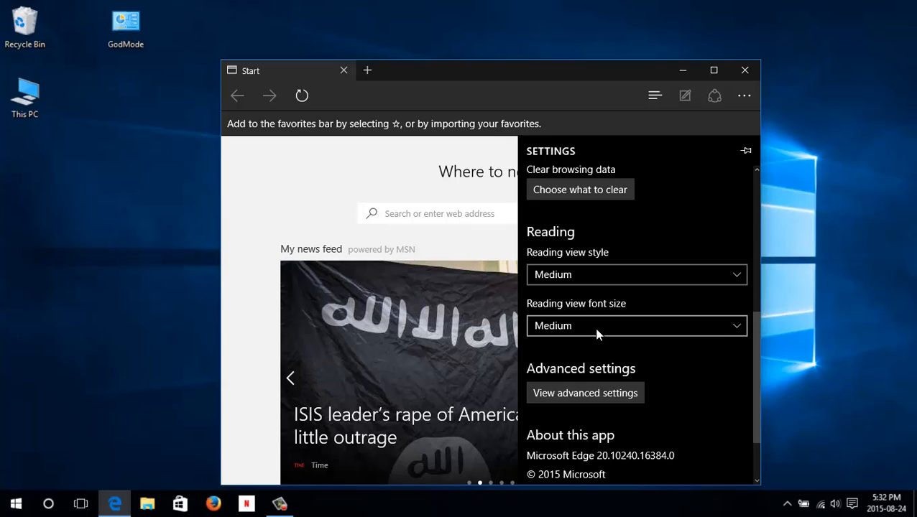
# Turn on the home button in the advanced settings and review the pop-up, Flash Player, caret browsing and privacy options.
pyautogui.click(585, 393)
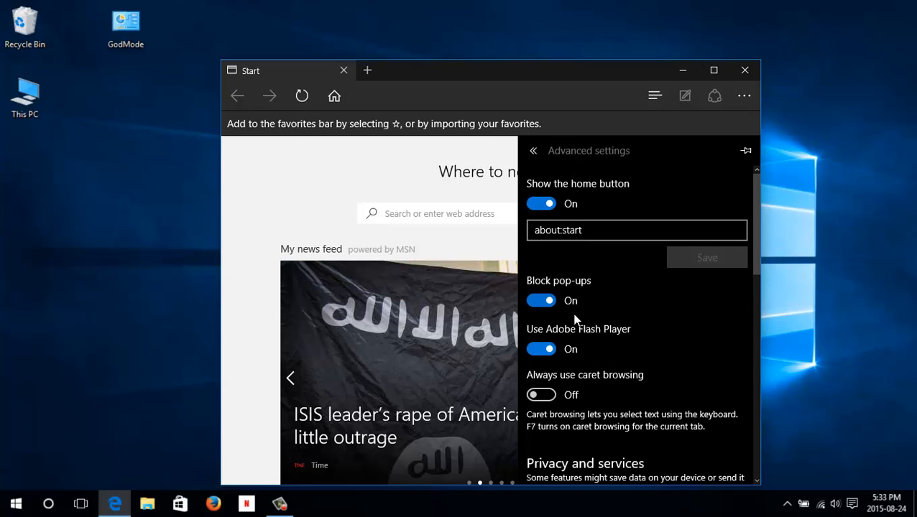
pyautogui.scroll(-2, 574, 319)
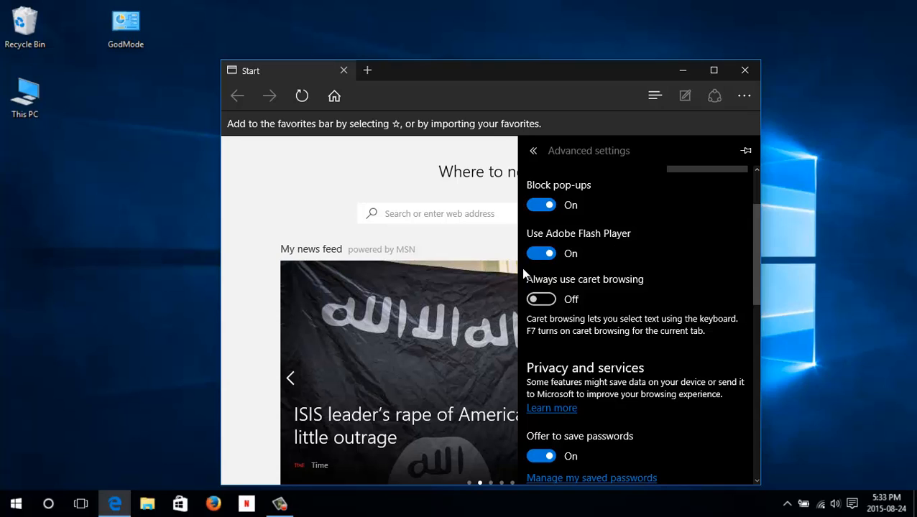
pyautogui.scroll(-1, 644, 277)
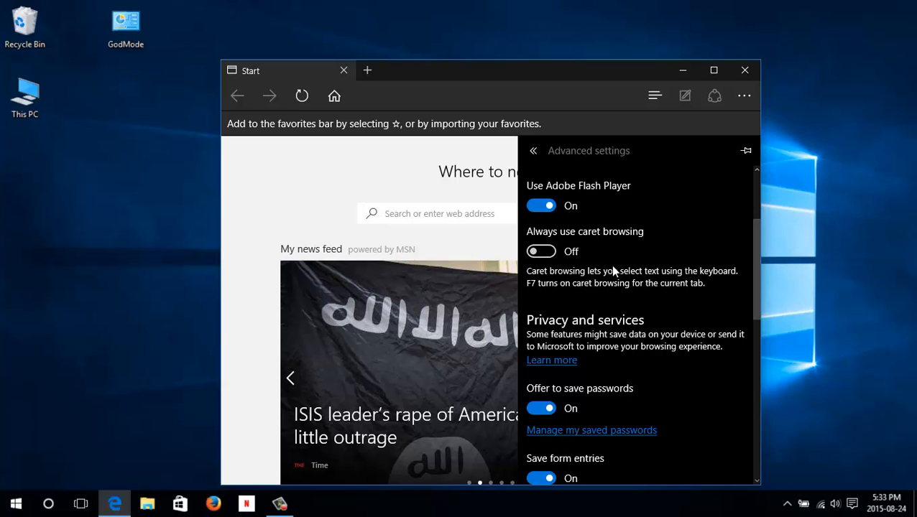
pyautogui.scroll(-3, 640, 267)
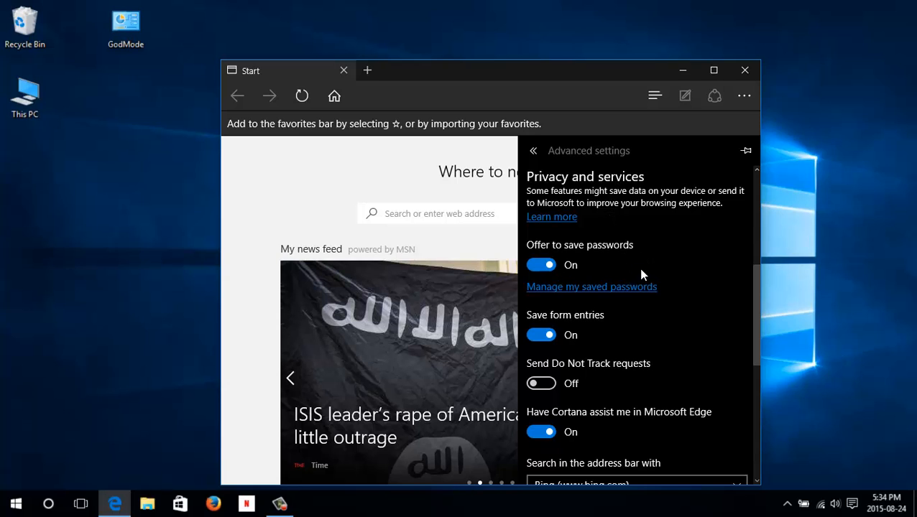
pyautogui.scroll(-1, 637, 267)
pyautogui.scroll(-1, 637, 264)
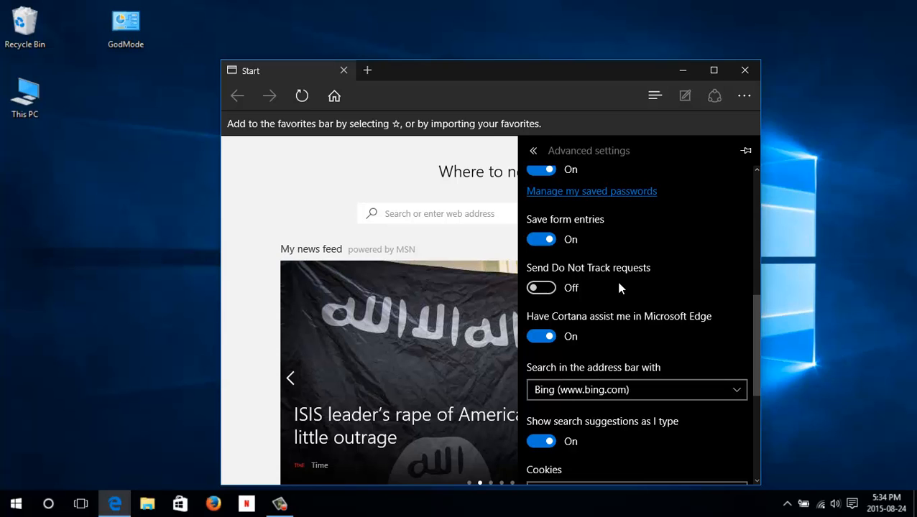
pyautogui.scroll(-1, 633, 291)
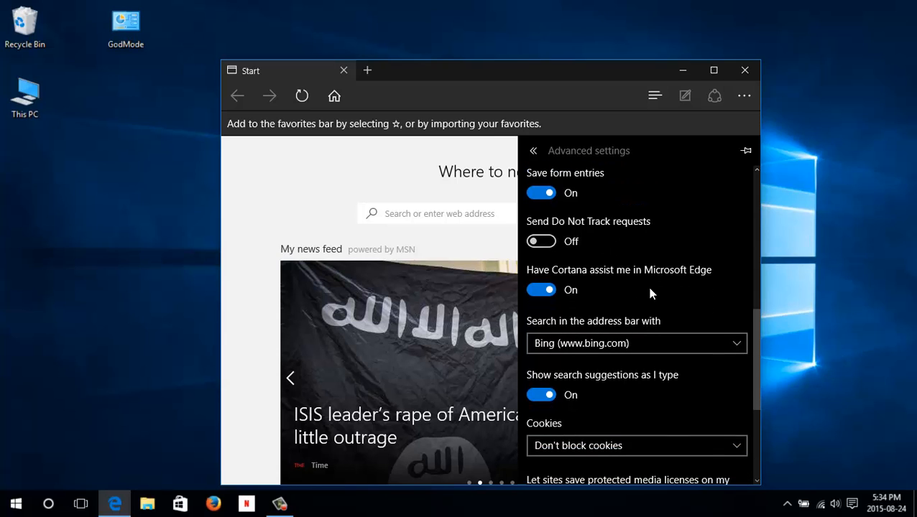
pyautogui.scroll(-1, 654, 290)
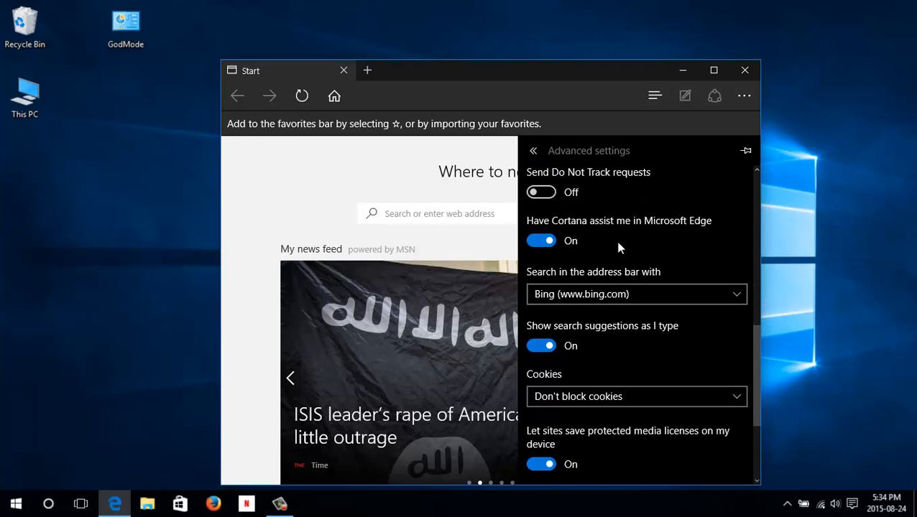
pyautogui.scroll(-1, 615, 260)
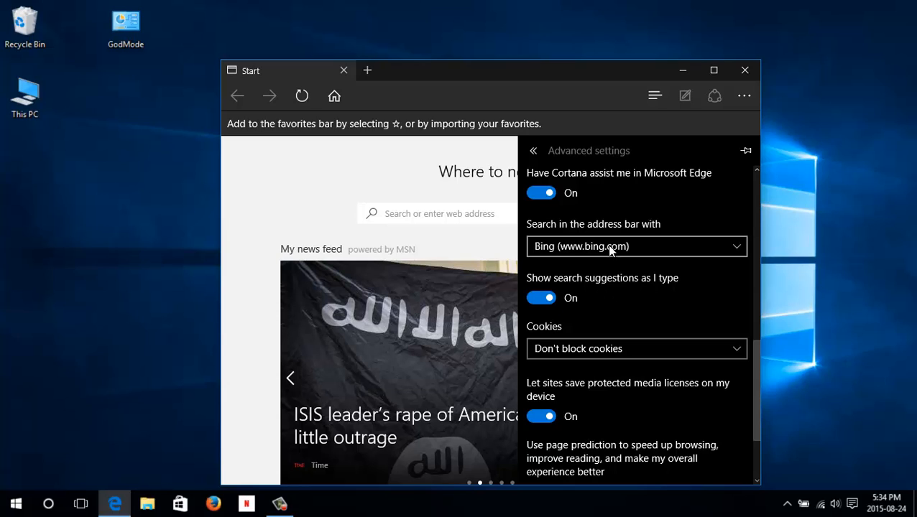
# View the search engine choices offered for searching in the address bar.
pyautogui.click(737, 245)
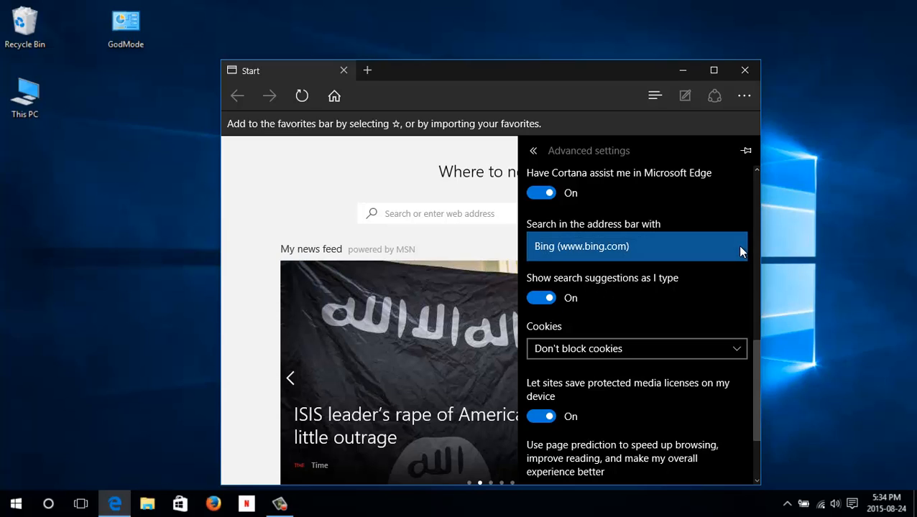
pyautogui.click(737, 245)
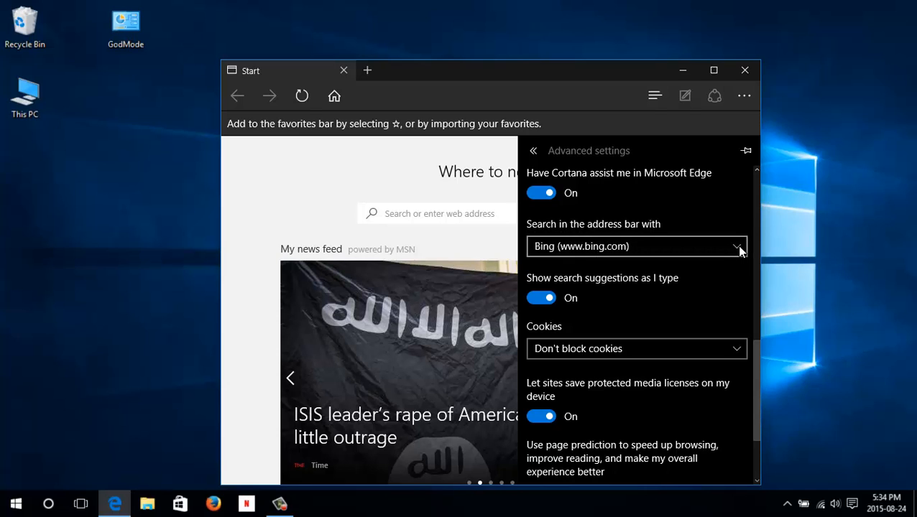
pyautogui.click(736, 245)
# Review the cookies, media license, page prediction and SmartScreen Filter options, and close the settings.
pyautogui.scroll(-1, 613, 257)
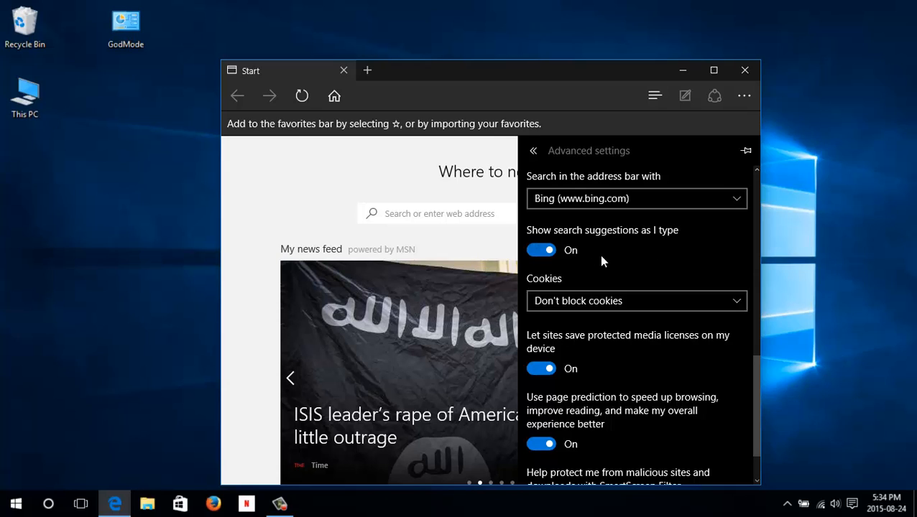
pyautogui.scroll(-1, 616, 260)
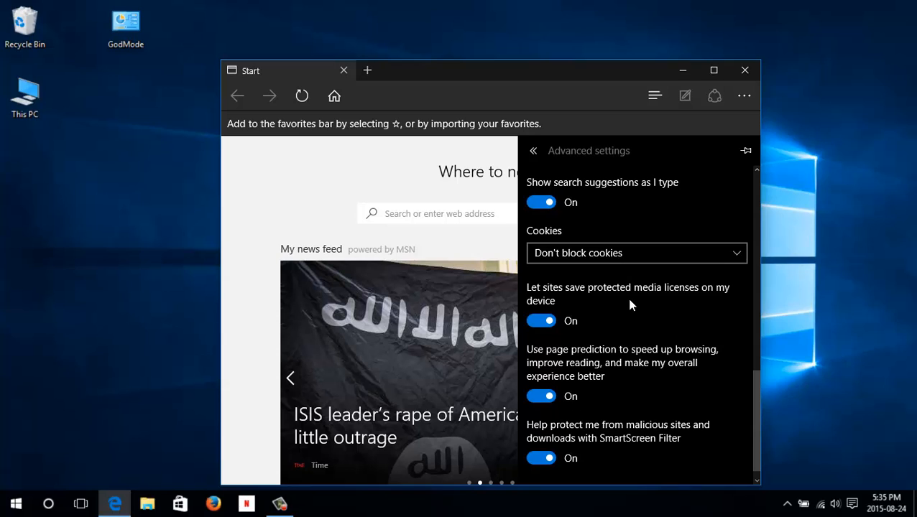
pyautogui.scroll(-1, 718, 304)
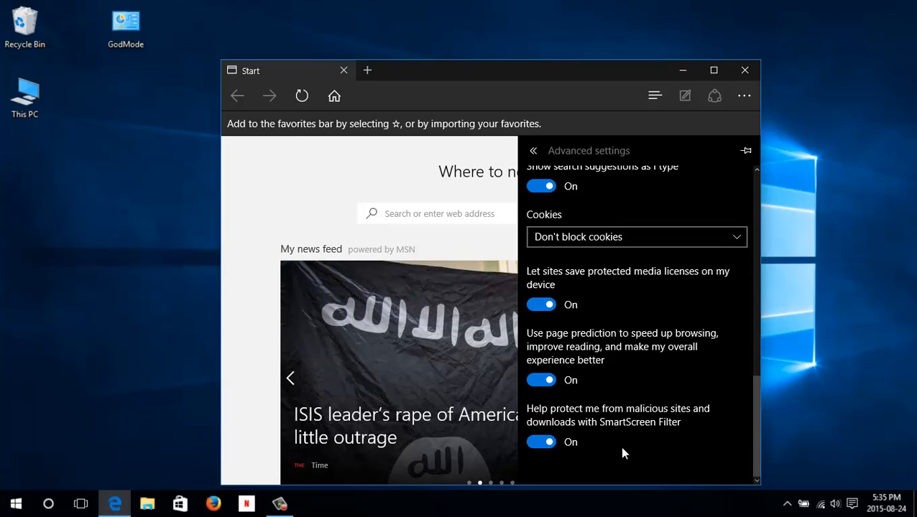
pyautogui.scroll(5, 635, 359)
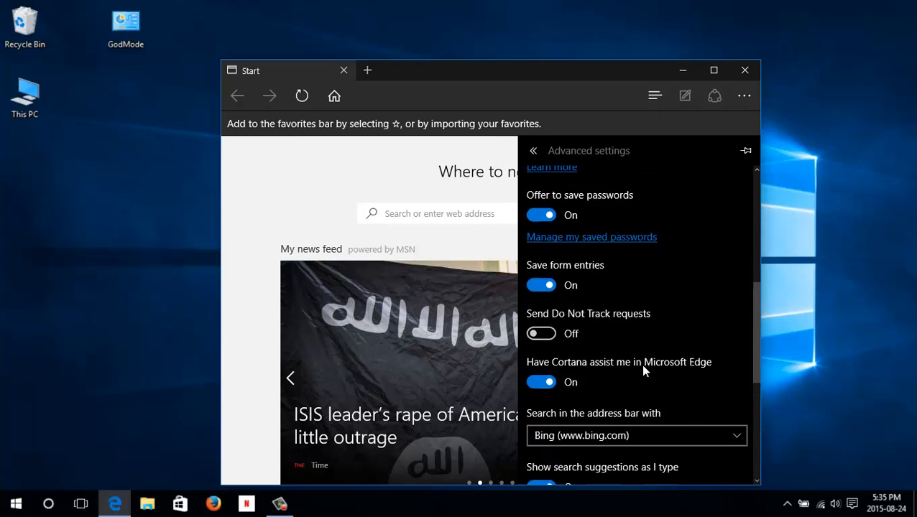
pyautogui.scroll(5, 643, 368)
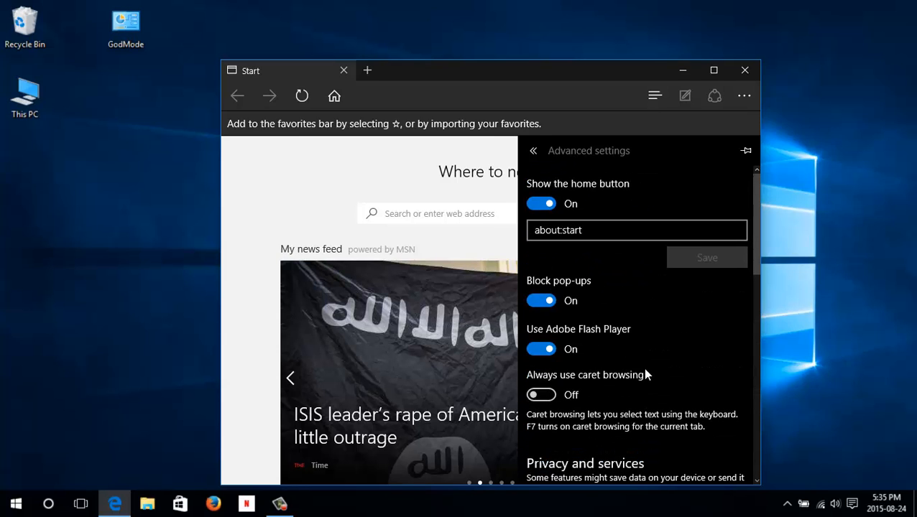
pyautogui.click(532, 153)
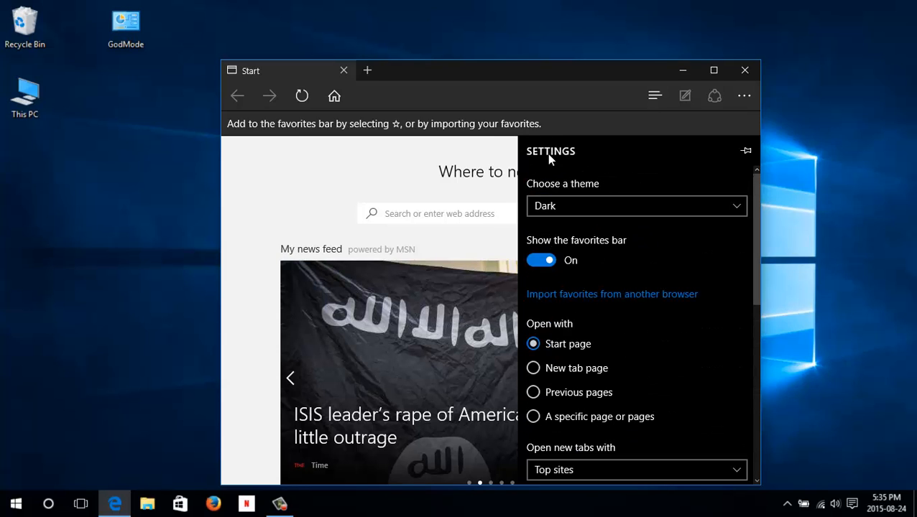
pyautogui.click(480, 153)
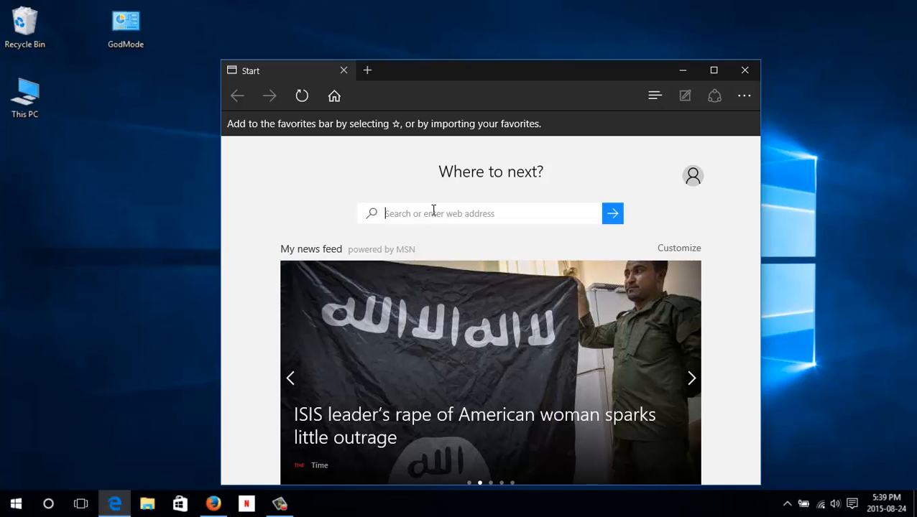
# Go to yahoo.com and start a Web Note on the page.
pyautogui.write('yahoo.com')
pyautogui.press('Return')
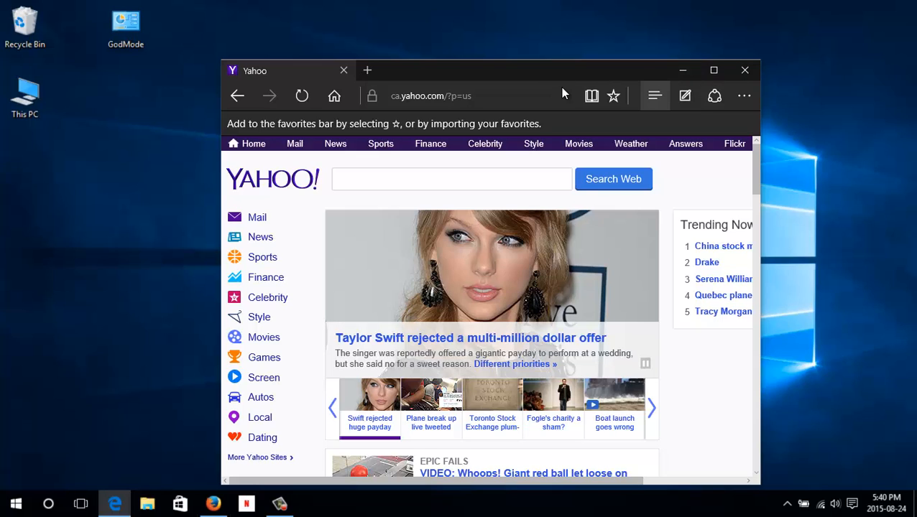
pyautogui.hotkey('ctrl', 'shift', 'm')
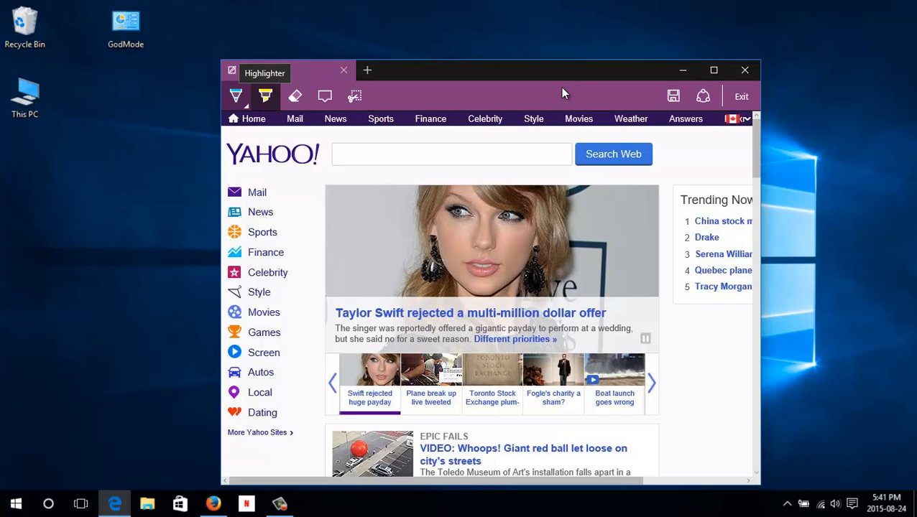
# Highlight the "VIDEO: Whoops! Giant red ball let loose on city's streets" story in yellow with the Highlighter.
pyautogui.click(265, 96)
pyautogui.scroll(-2, 492, 294)
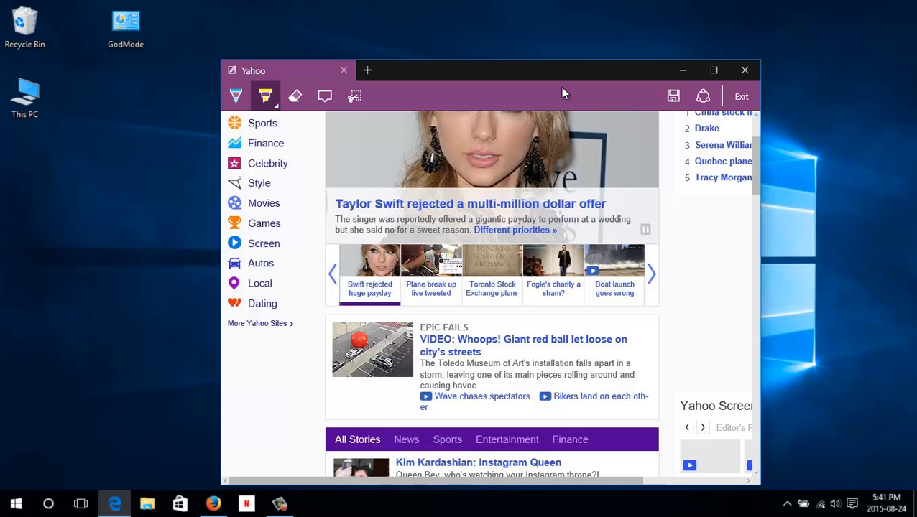
pyautogui.moveTo(416, 338)
pyautogui.mouseDown()
pyautogui.moveTo(519, 357)
pyautogui.moveTo(605, 391)
pyautogui.moveTo(625, 365)
pyautogui.moveTo(440, 348)
pyautogui.mouseUp()
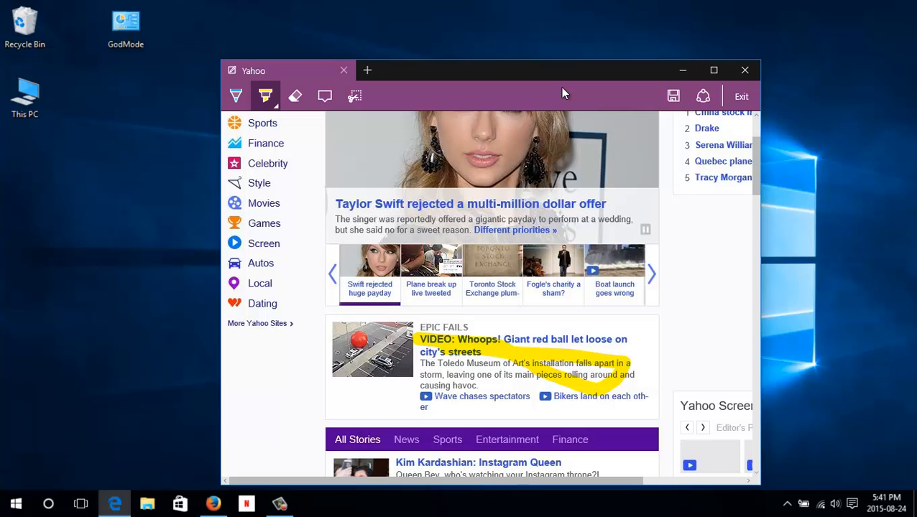
# Handwrite a short word with the blue Pen over the right end of the highlighted video story.
pyautogui.click(235, 96)
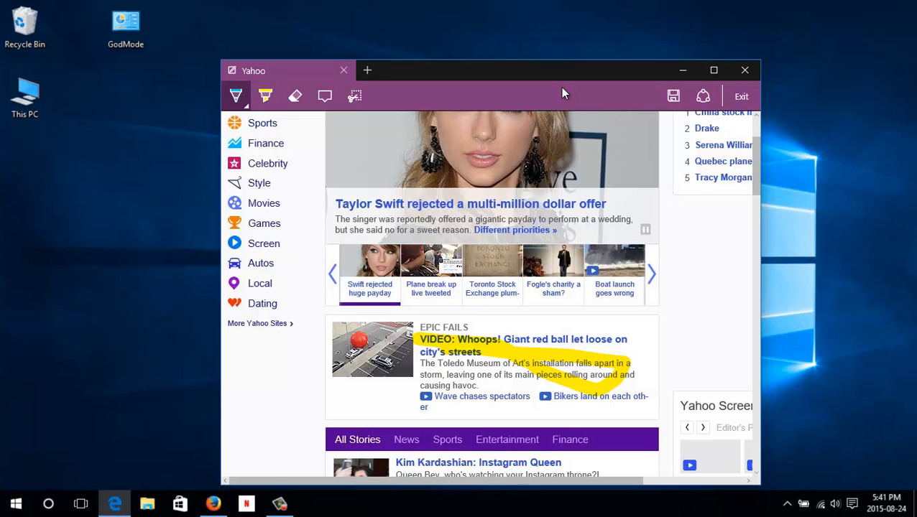
pyautogui.click(584, 325)
pyautogui.moveTo(584, 325)
pyautogui.mouseDown()
pyautogui.moveTo(631, 333)
pyautogui.moveTo(608, 347)
pyautogui.moveTo(612, 360)
pyautogui.moveTo(650, 366)
pyautogui.moveTo(671, 397)
pyautogui.mouseUp()
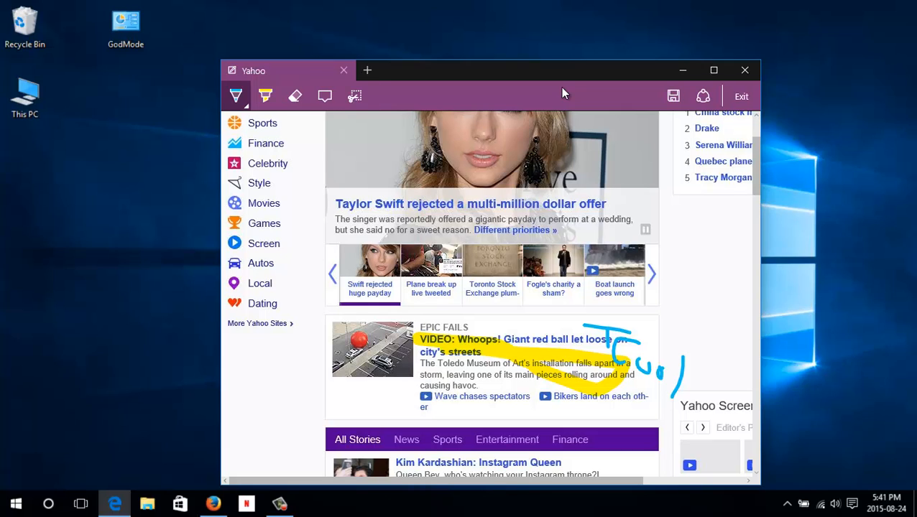
# Erase the blue pen handwriting beside the highlighted story with the Eraser.
pyautogui.click(294, 95)
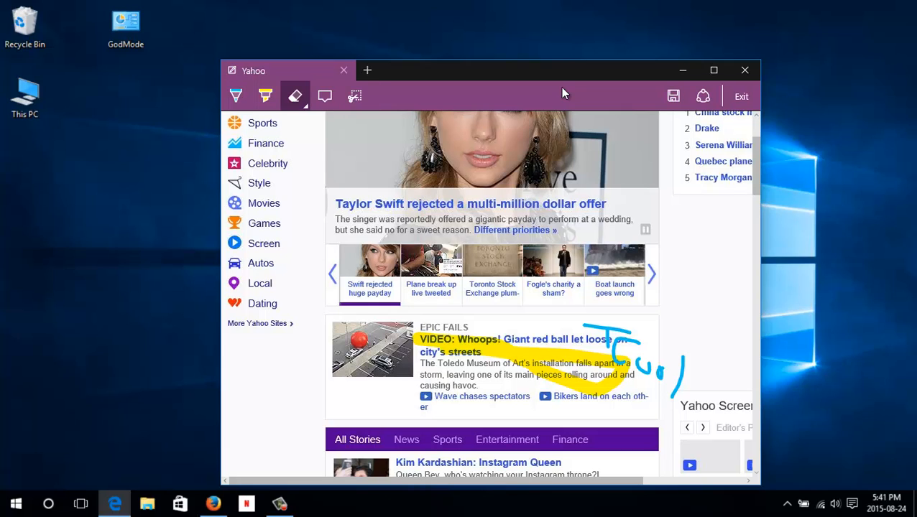
pyautogui.moveTo(603, 329); pyautogui.dragTo(625, 352)
pyautogui.click(646, 366)
pyautogui.click(677, 375)
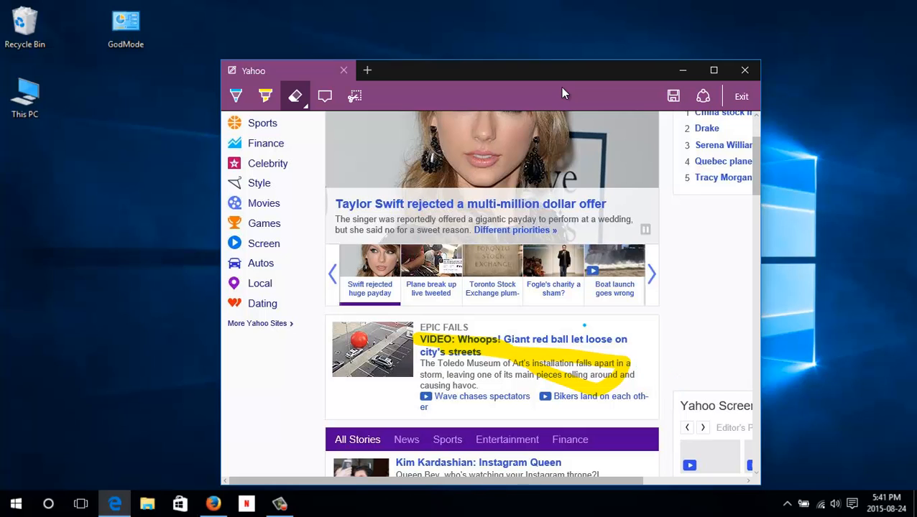
# Add a typed note reading "Taylor" over the Taylor Swift headline in the Web Note.
pyautogui.click(325, 95)
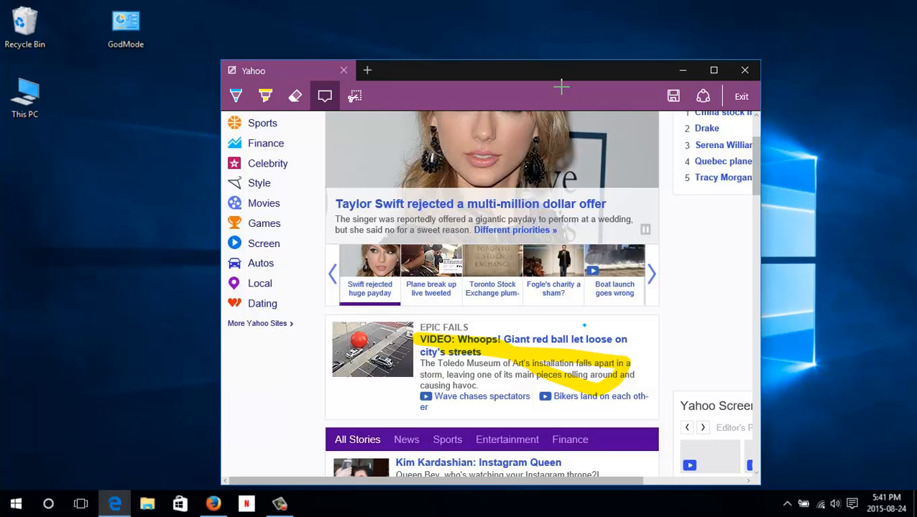
pyautogui.click(354, 196)
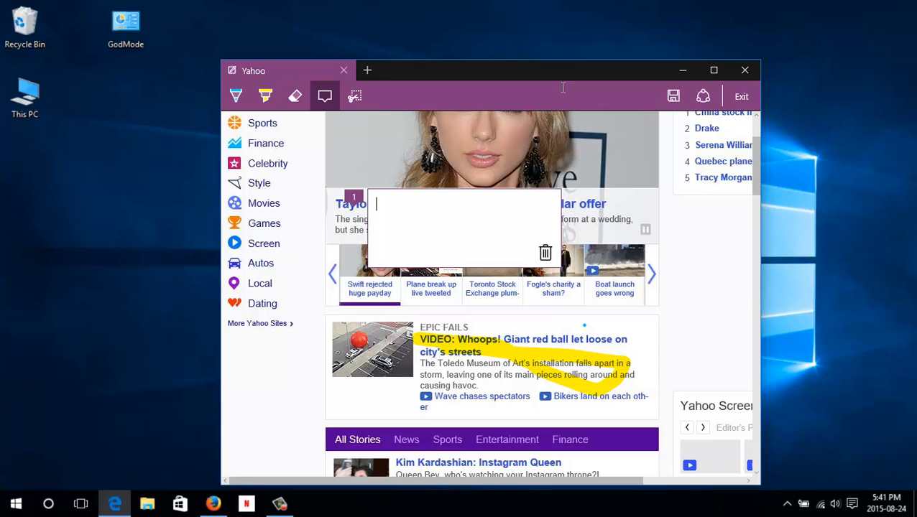
pyautogui.write('Taylor')
pyautogui.scroll(-1, 562, 87)
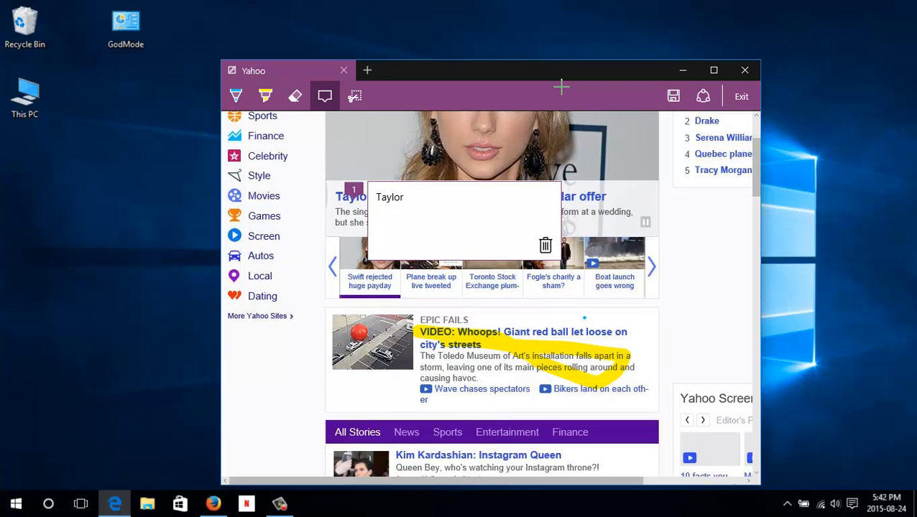
pyautogui.scroll(3, 561, 87)
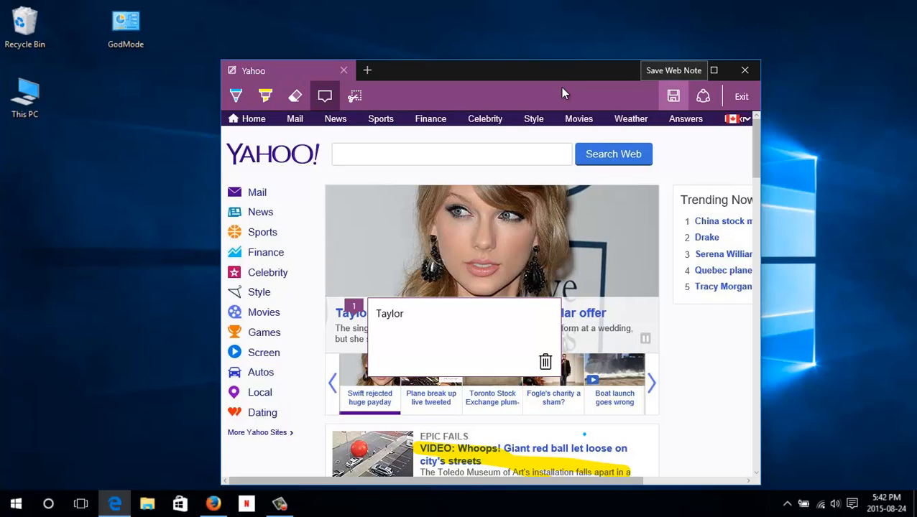
# Send the annotated Yahoo Web Note to the Quick Notes section of OneNote.
pyautogui.click(673, 95)
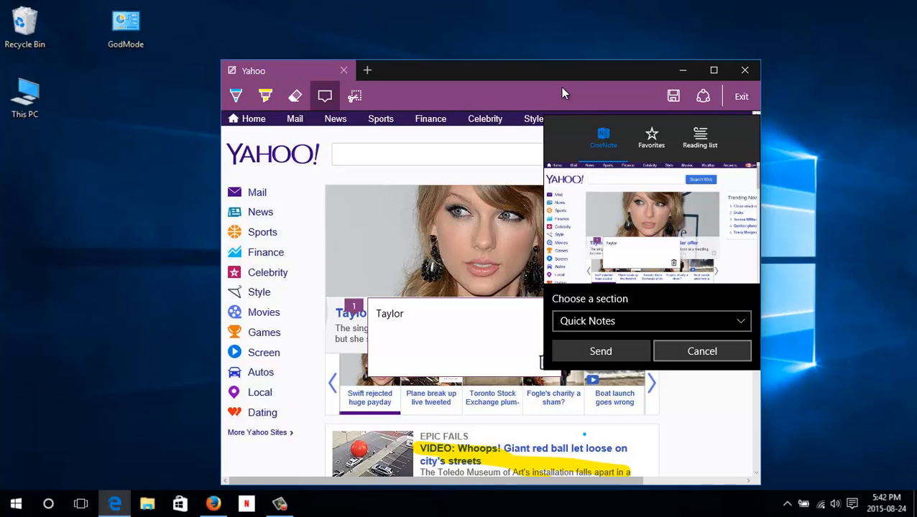
pyautogui.press('Tab')
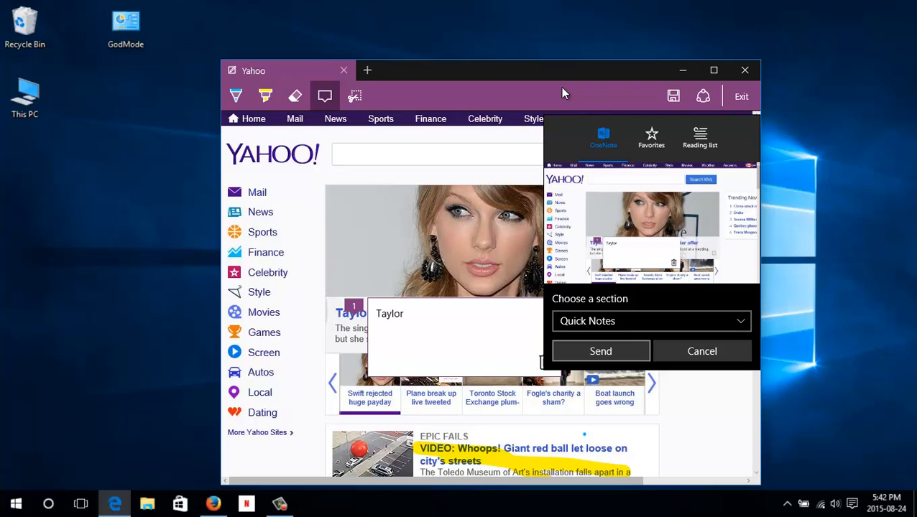
pyautogui.press('Tab')
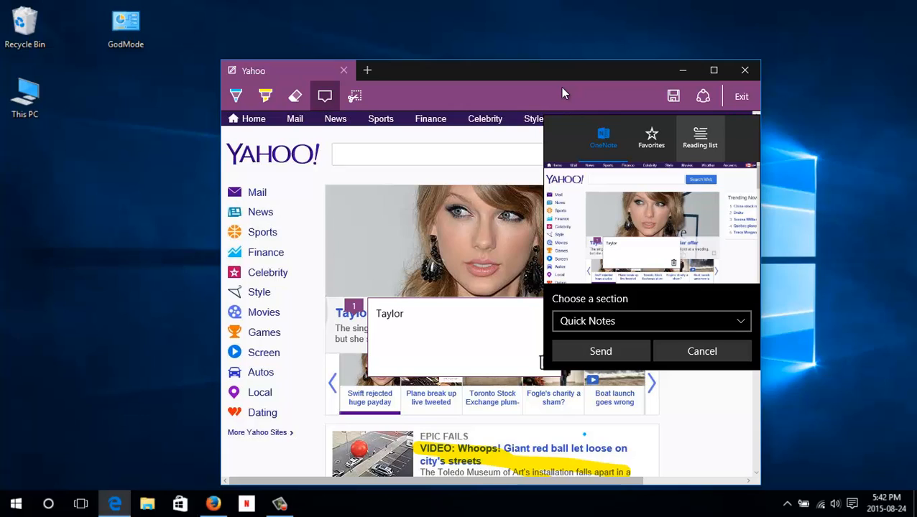
pyautogui.press('Tab')
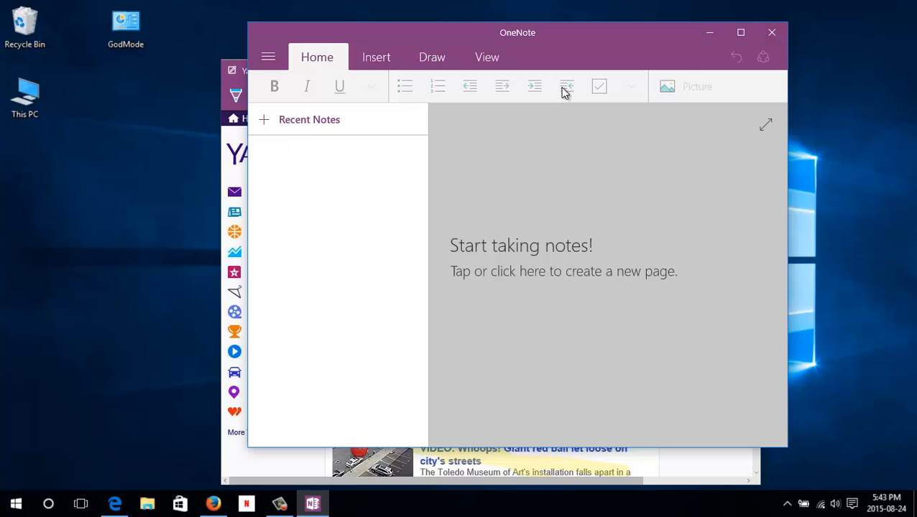
# Switch back to Microsoft Edge and exit the Web Note to return to normal browsing of the Yahoo page.
pyautogui.hotkey('alt', 'Tab')
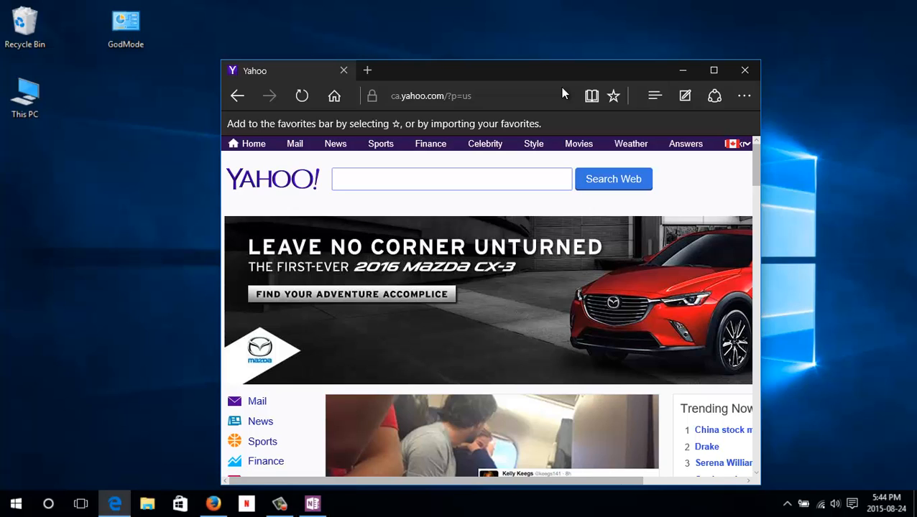
pyautogui.click(564, 94)
pyautogui.press('Tab')
pyautogui.press('Tab')
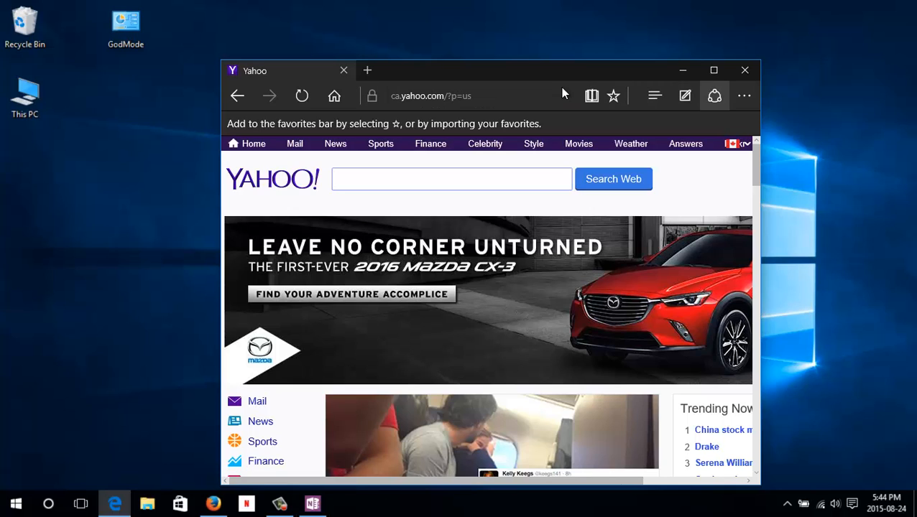